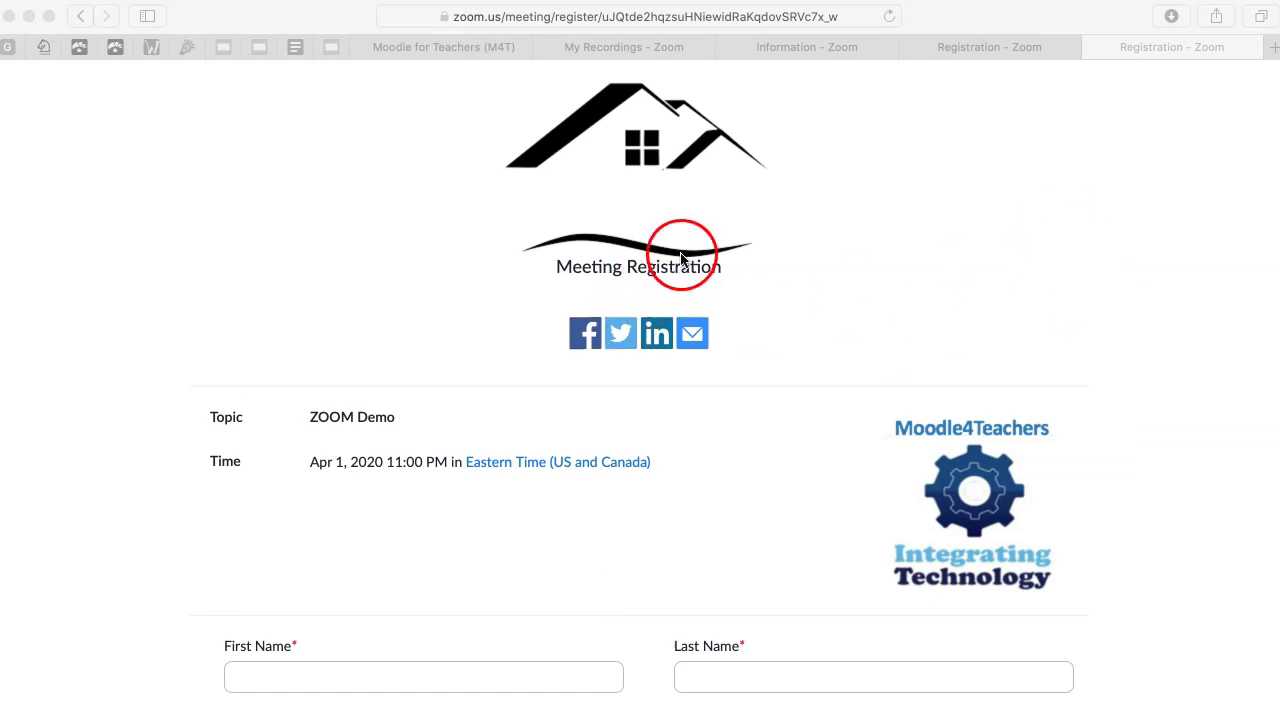
View the time zone choices on the ZOOM Demo registration page and close the Switch Time Zone dialog without switching
{"action": "scroll", "coordinate": [629, 268], "scroll_direction": "down", "scroll_amount": 2}
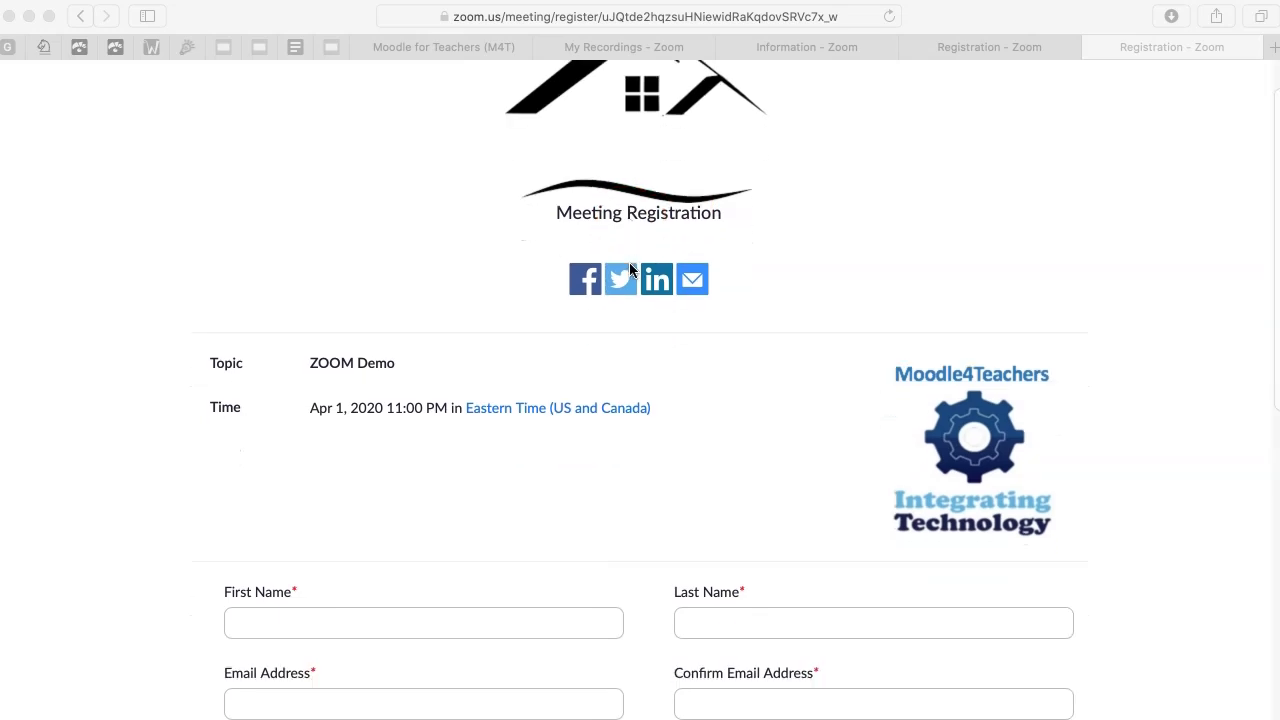
{"action": "scroll", "coordinate": [671, 223], "scroll_direction": "up", "scroll_amount": 2}
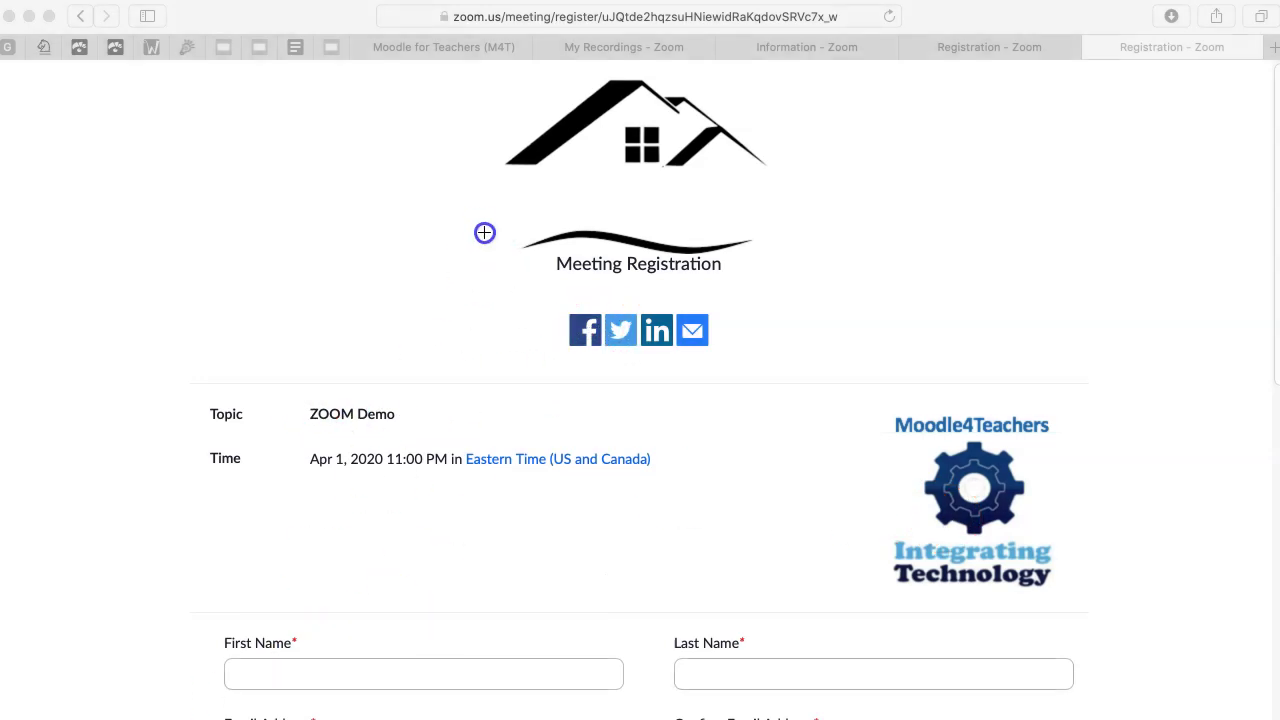
{"action": "left_click_drag", "start_coordinate": [850, 245], "coordinate": [745, 290]}
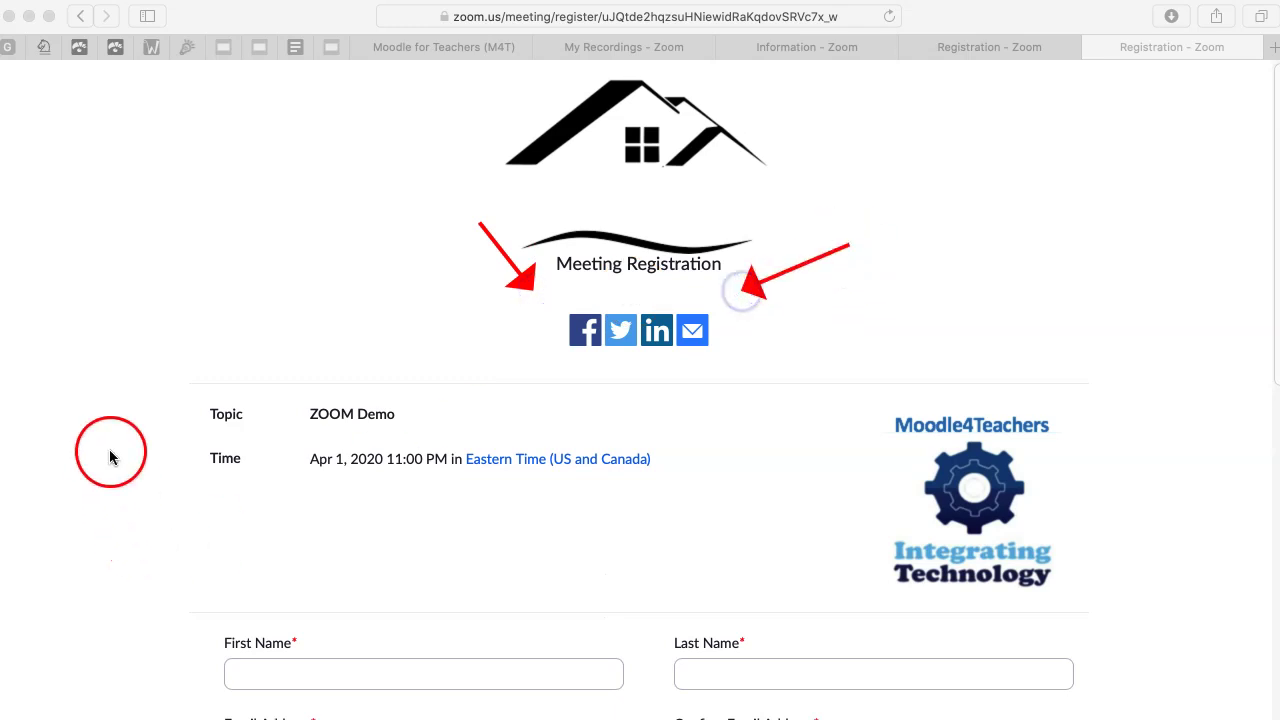
{"action": "left_click_drag", "start_coordinate": [735, 452], "coordinate": [678, 460]}
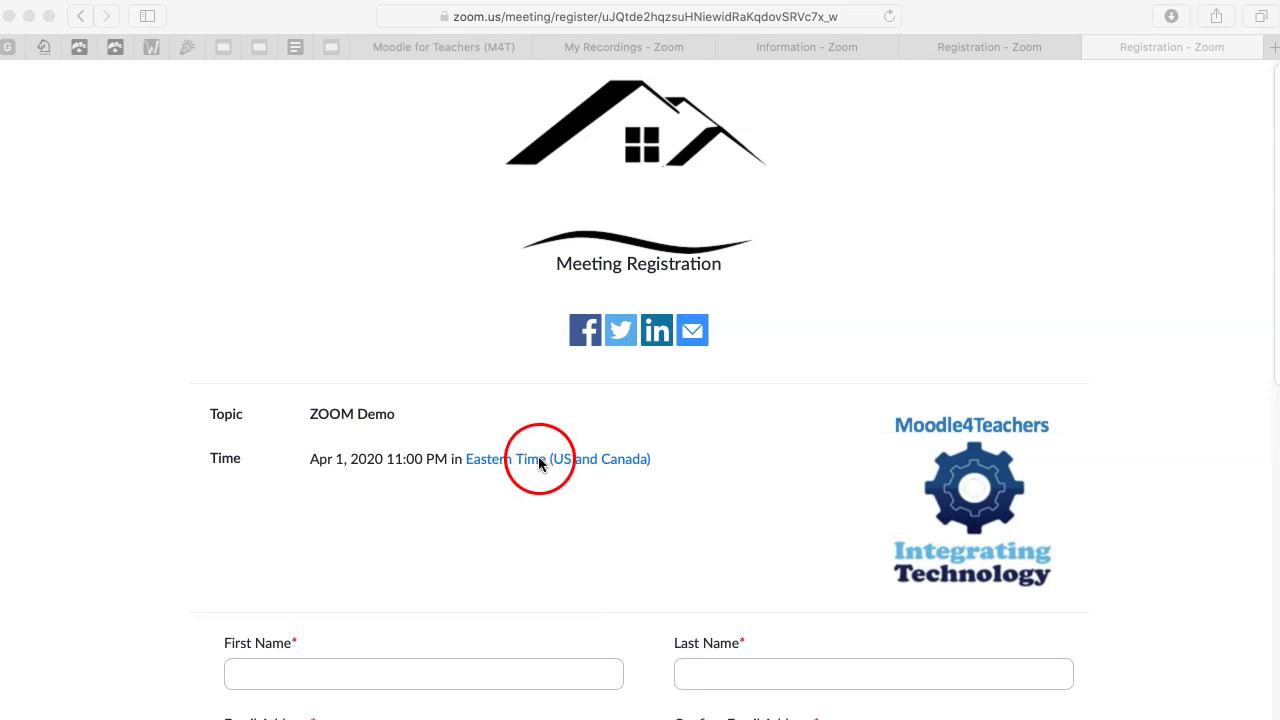
{"action": "left_click", "coordinate": [551, 462]}
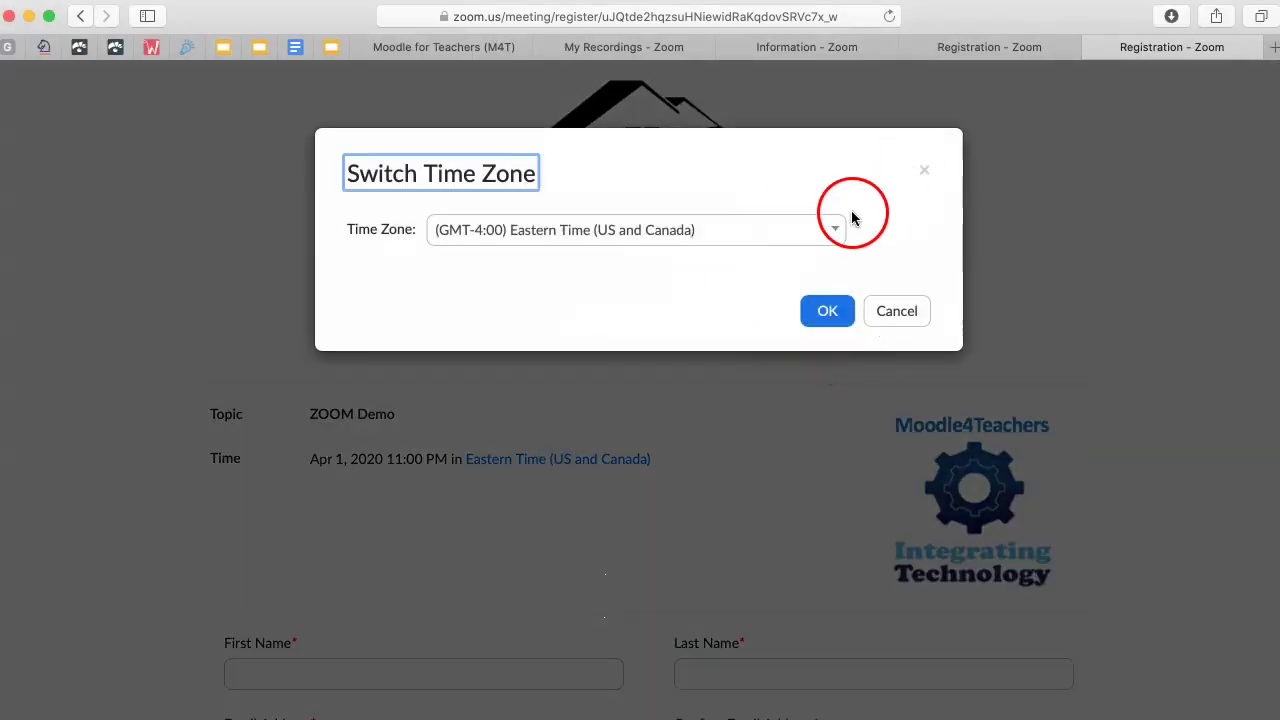
{"action": "left_click", "coordinate": [834, 229]}
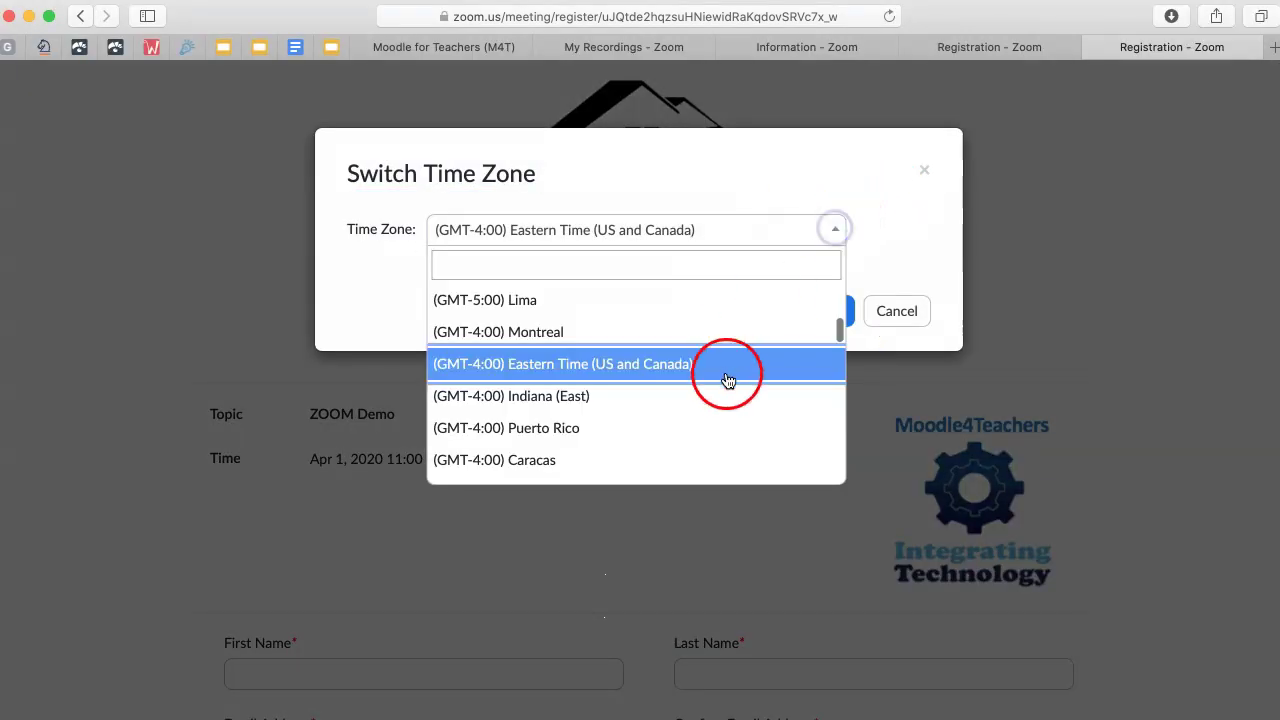
{"action": "left_click", "coordinate": [898, 305]}
{"action": "left_click", "coordinate": [897, 306]}
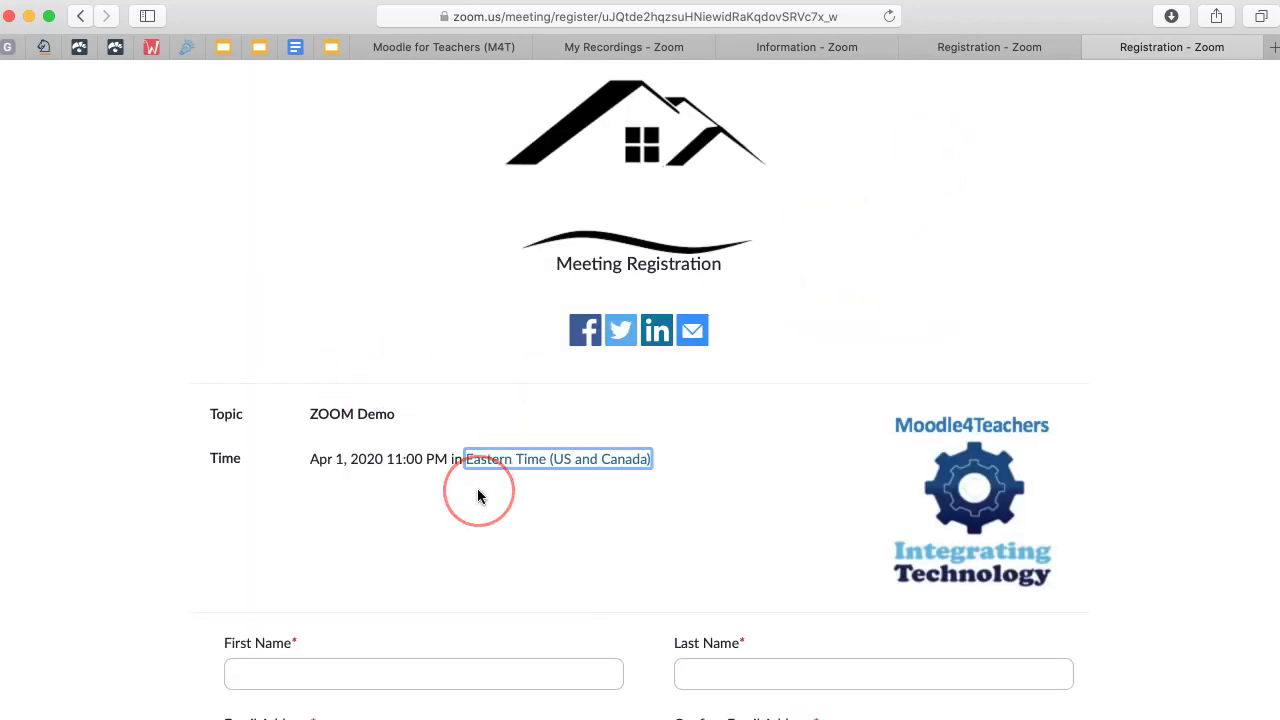
Review the name, email and robot-check fields of the ZOOM Demo registration form
{"action": "scroll", "coordinate": [477, 494], "scroll_direction": "down", "scroll_amount": 5}
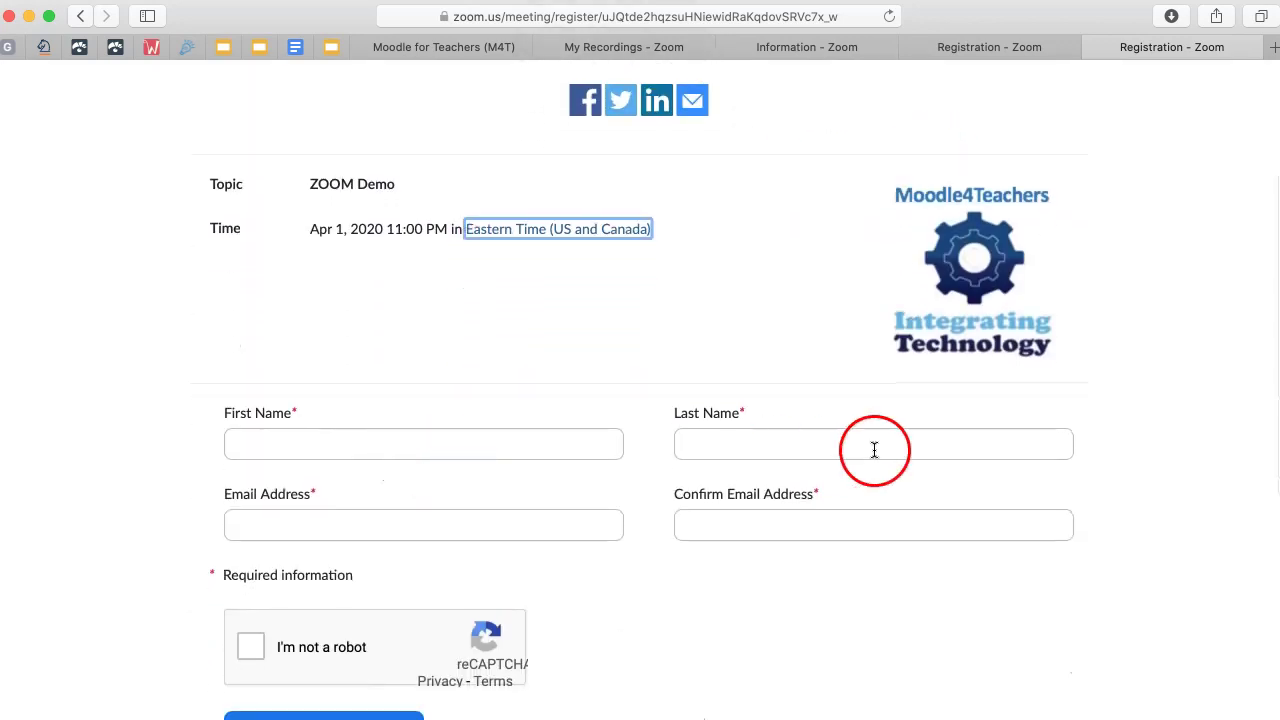
{"action": "scroll", "coordinate": [191, 466], "scroll_direction": "down", "scroll_amount": 1}
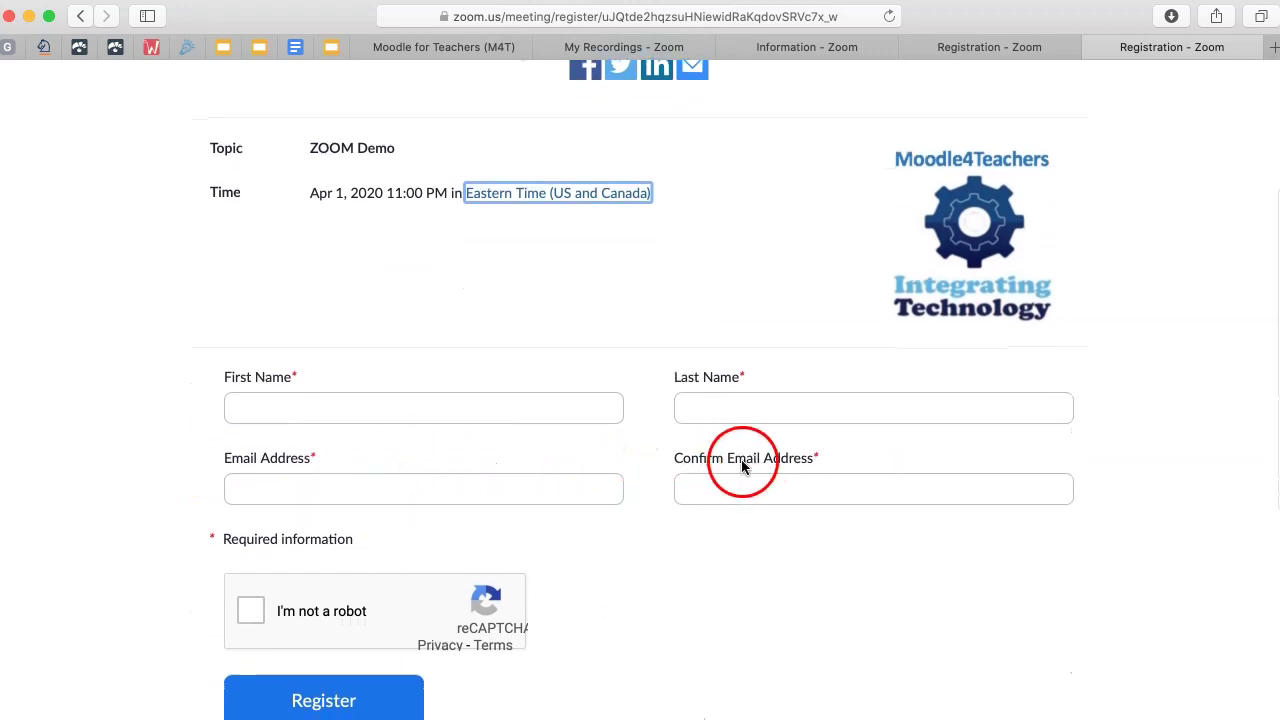
{"action": "scroll", "coordinate": [420, 474], "scroll_direction": "down", "scroll_amount": 2}
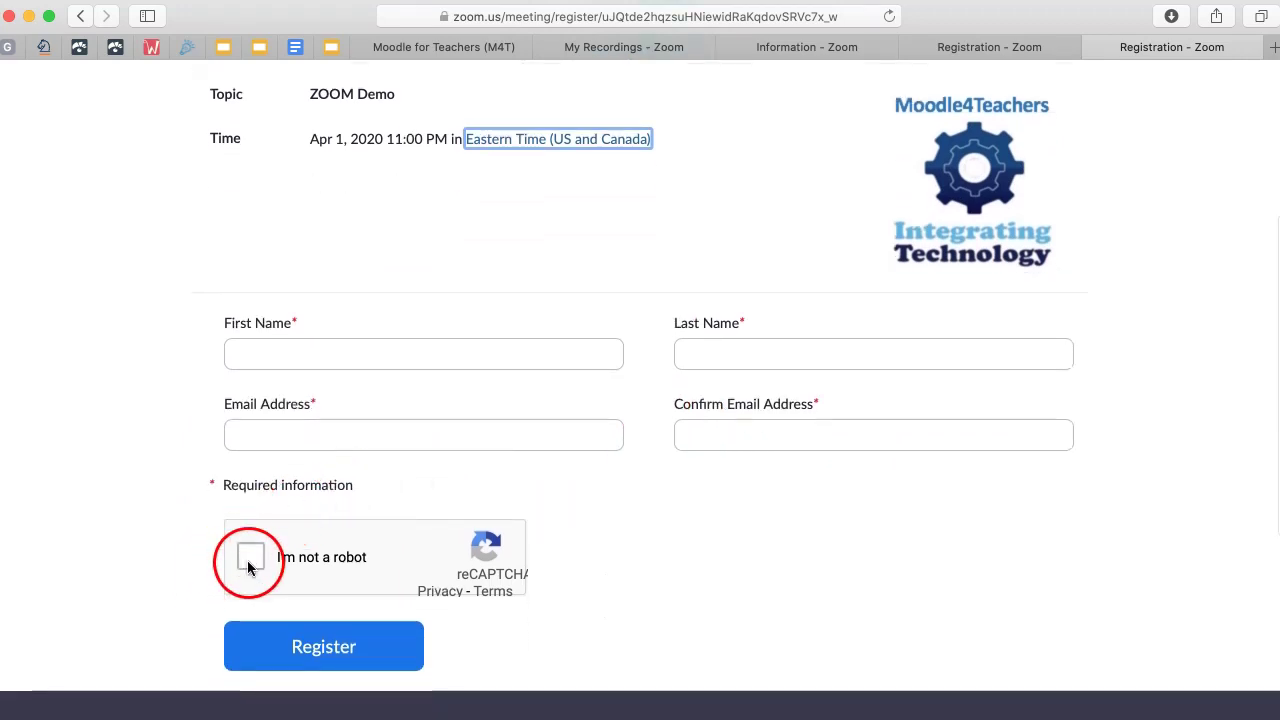
{"action": "scroll", "coordinate": [408, 591], "scroll_direction": "up", "scroll_amount": 3}
{"action": "scroll", "coordinate": [408, 591], "scroll_direction": "up", "scroll_amount": 3}
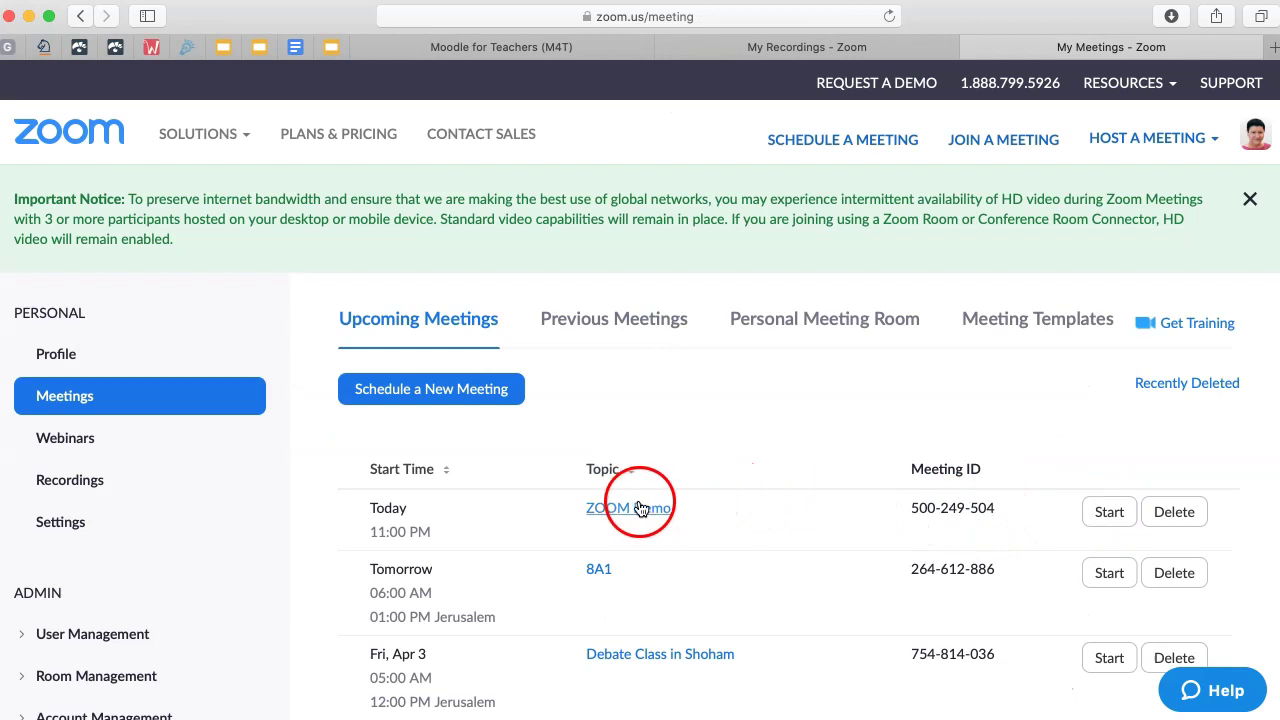
Open the details of the ZOOM Demo meeting from the upcoming meetings
{"action": "left_click", "coordinate": [640, 508]}
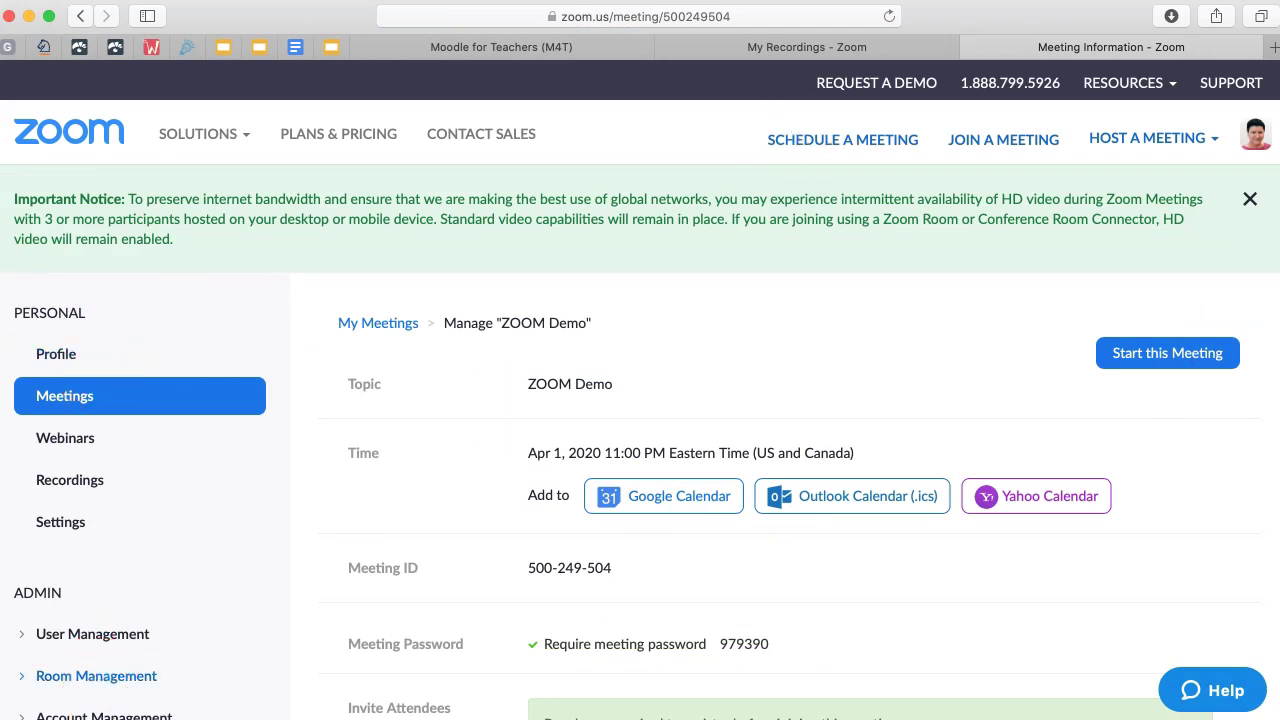
{"action": "left_click", "coordinate": [676, 51]}
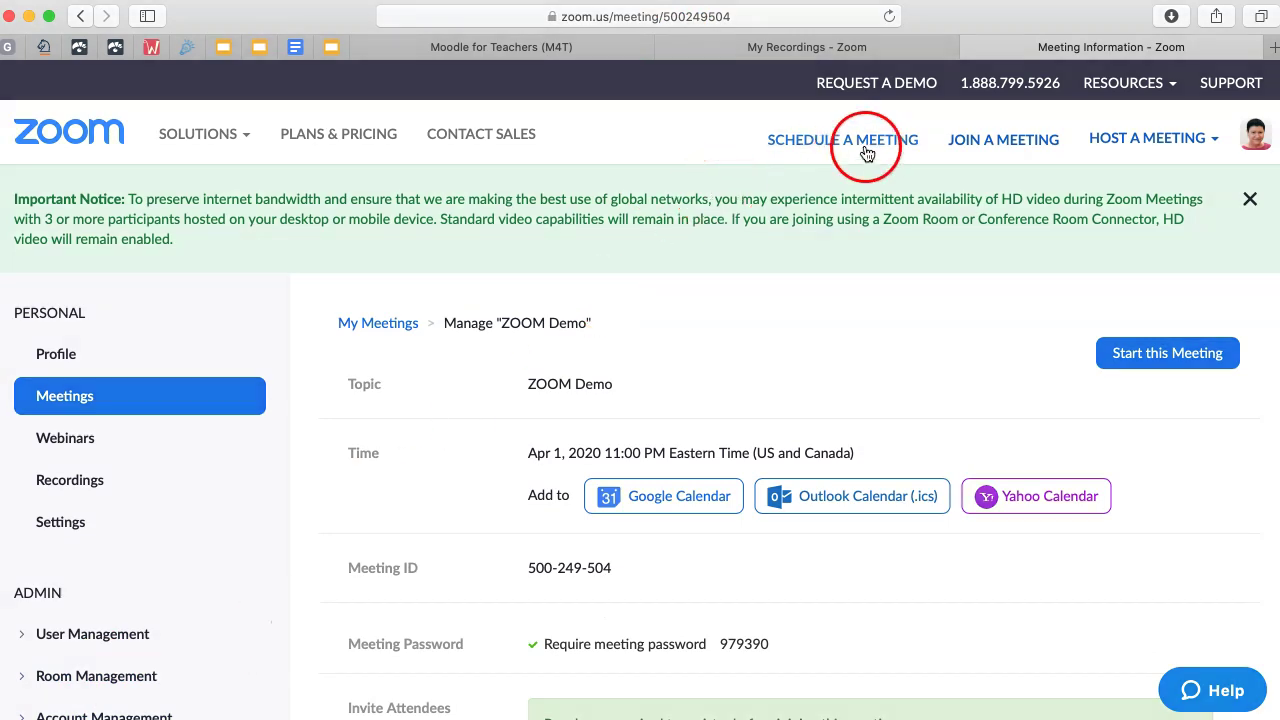
Start scheduling a new meeting and set its topic to "Name"
{"action": "triple_click", "coordinate": [625, 408]}
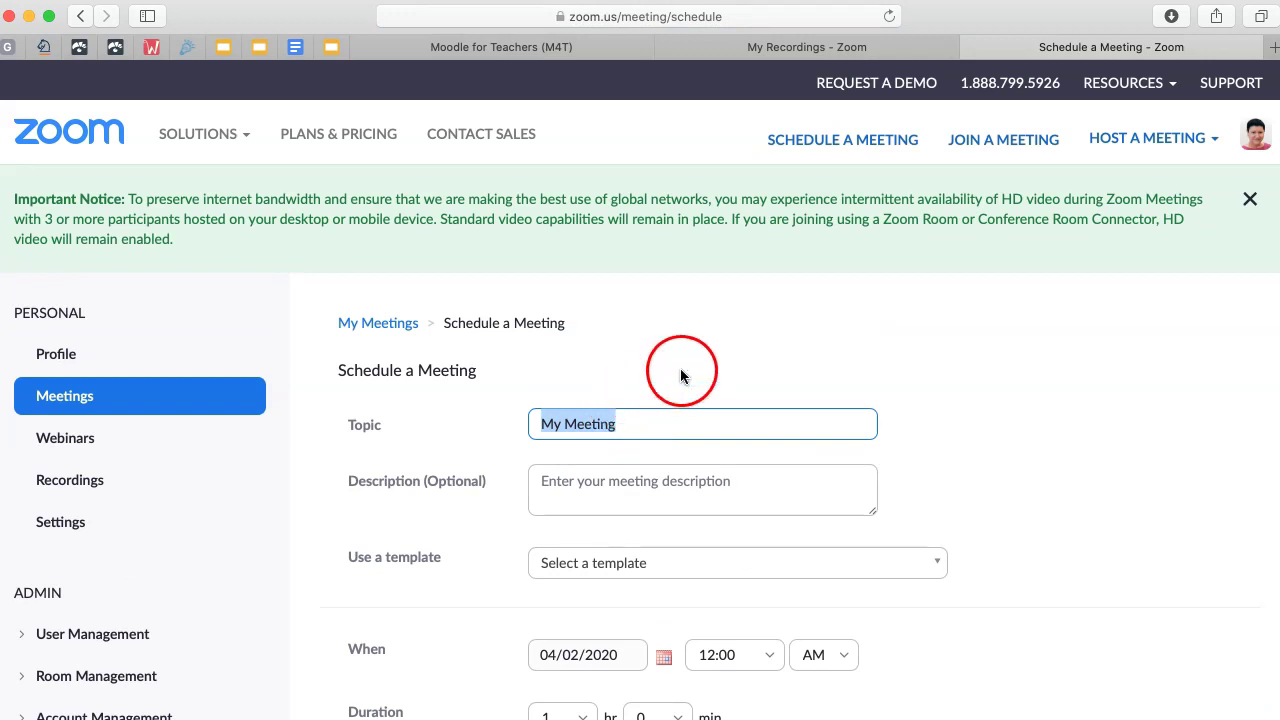
{"action": "type", "text": "Name"}
{"action": "left_click", "coordinate": [571, 485]}
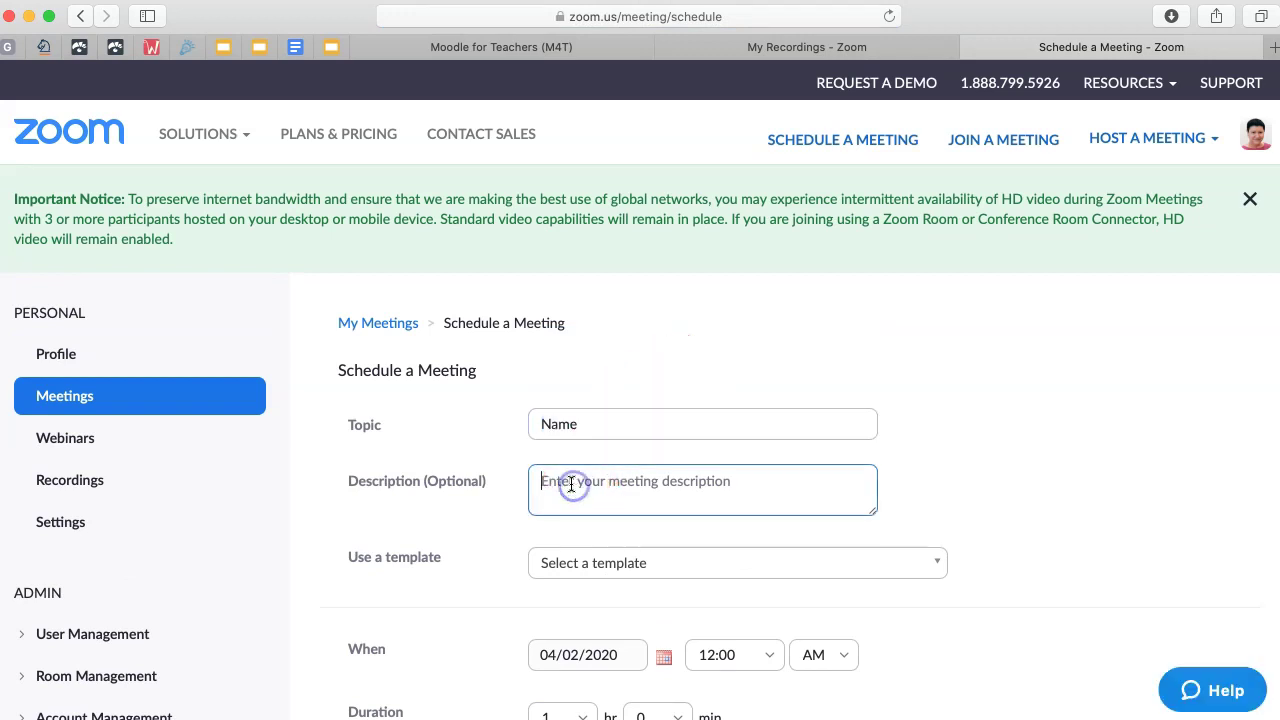
{"action": "scroll", "coordinate": [571, 485], "scroll_direction": "down", "scroll_amount": 2}
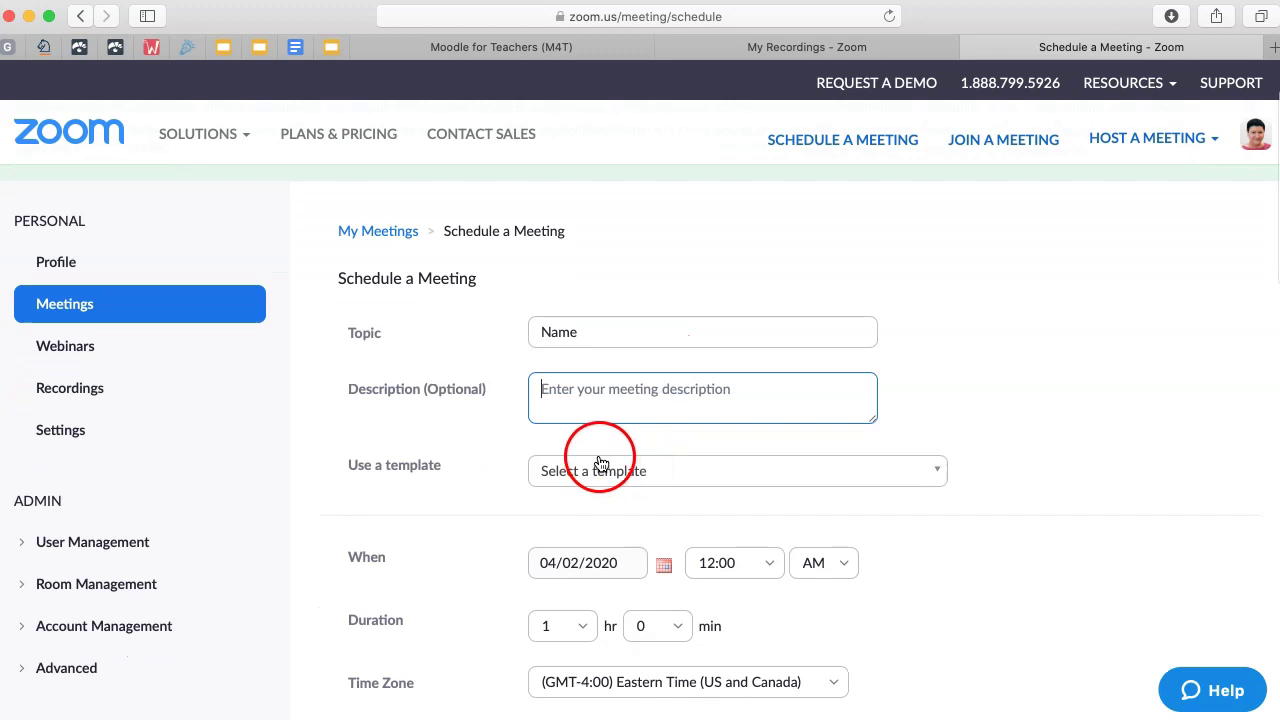
{"action": "scroll", "coordinate": [597, 466], "scroll_direction": "down", "scroll_amount": 1}
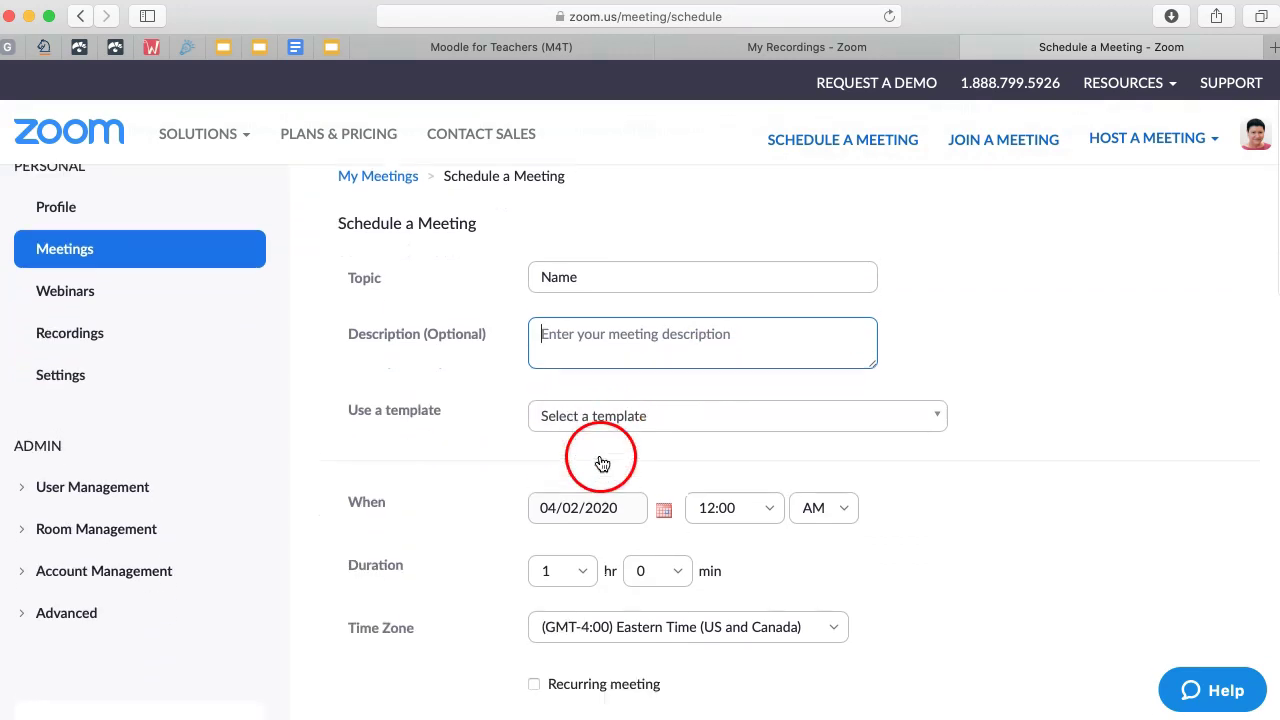
Check which meeting templates are available and close the list without choosing one
{"action": "left_click", "coordinate": [775, 405]}
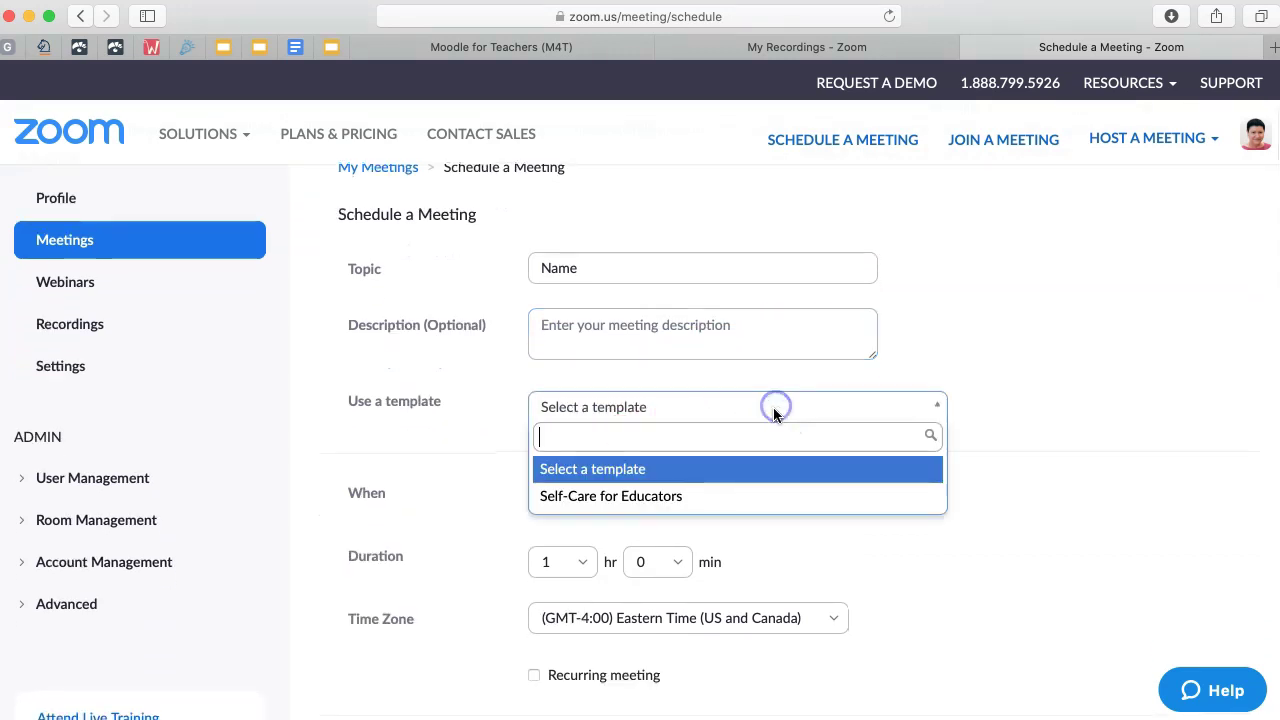
{"action": "left_click", "coordinate": [1051, 487]}
{"action": "scroll", "coordinate": [583, 485], "scroll_direction": "down", "scroll_amount": 1}
{"action": "scroll", "coordinate": [452, 472], "scroll_direction": "down", "scroll_amount": 2}
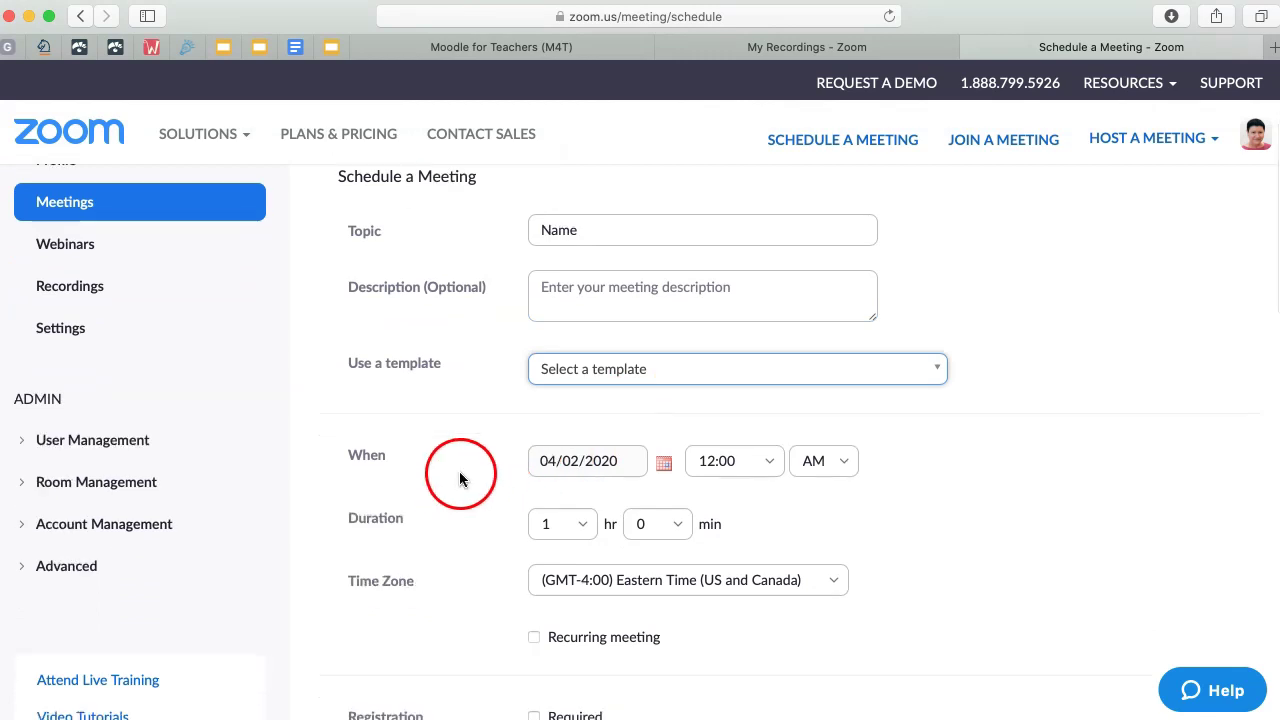
Make registration required for the new meeting
{"action": "scroll", "coordinate": [569, 492], "scroll_direction": "down", "scroll_amount": 5}
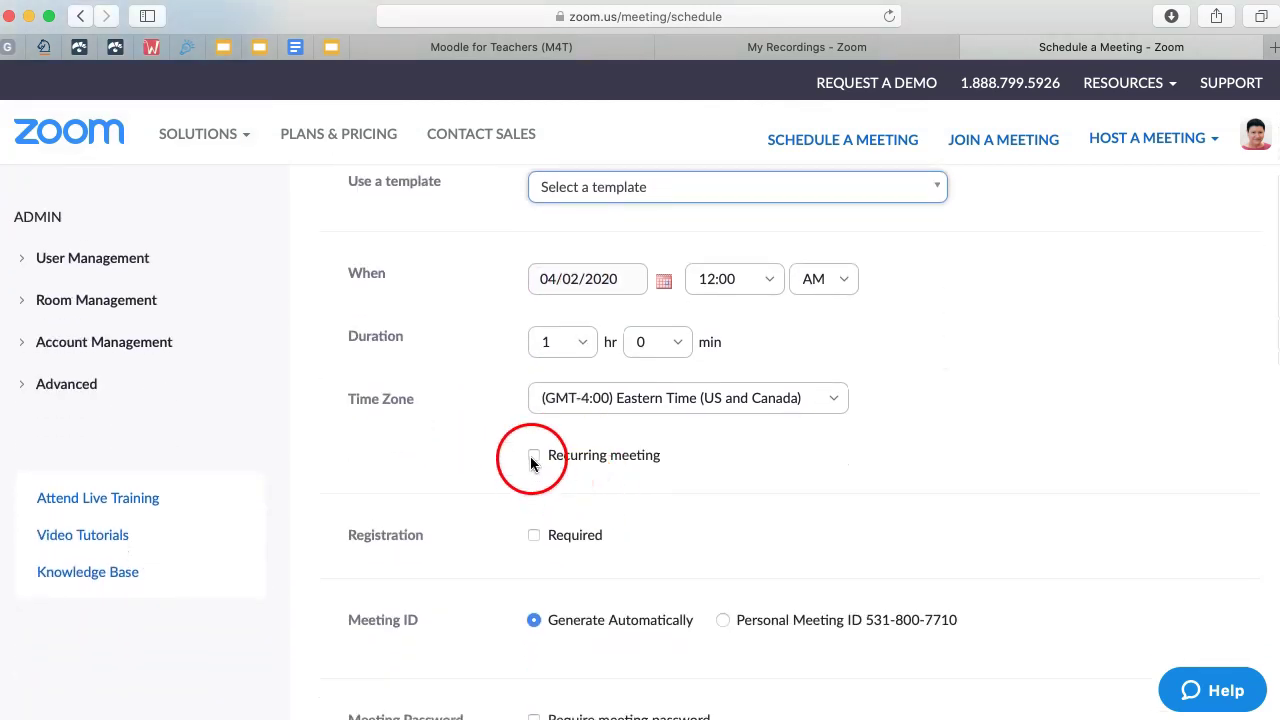
{"action": "left_click", "coordinate": [835, 408]}
{"action": "left_click", "coordinate": [986, 457]}
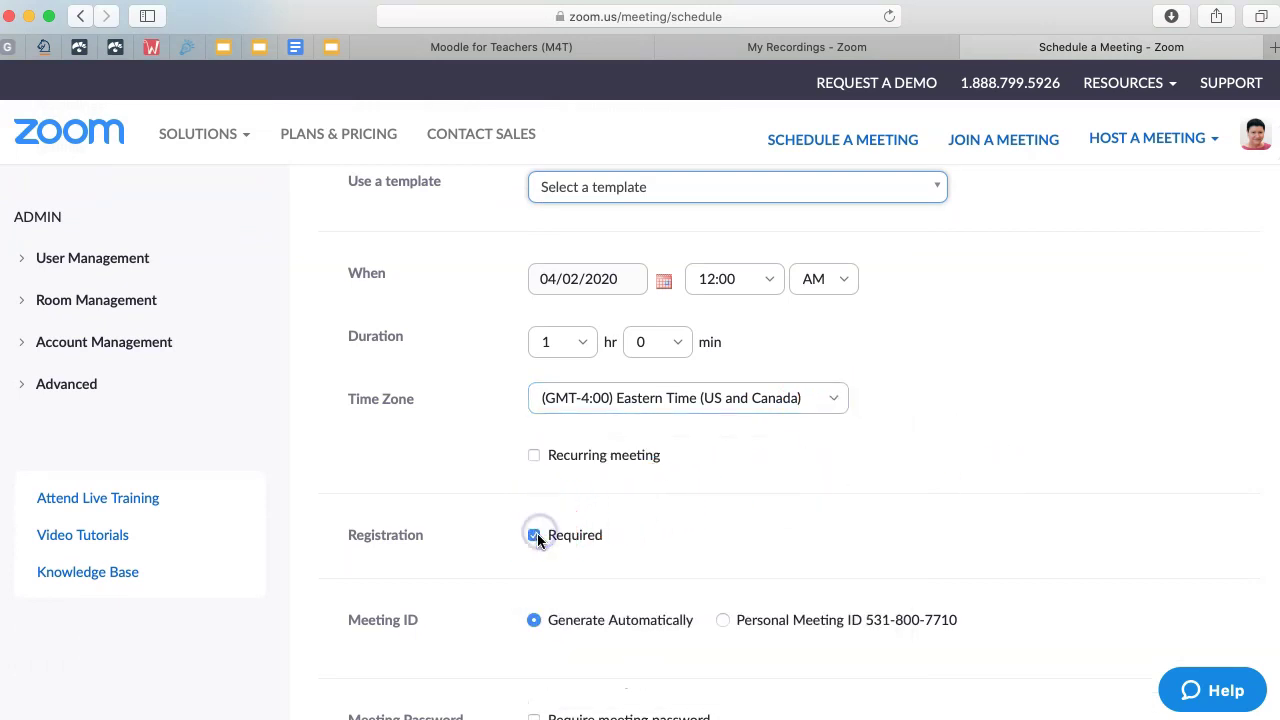
{"action": "scroll", "coordinate": [534, 569], "scroll_direction": "down", "scroll_amount": 5}
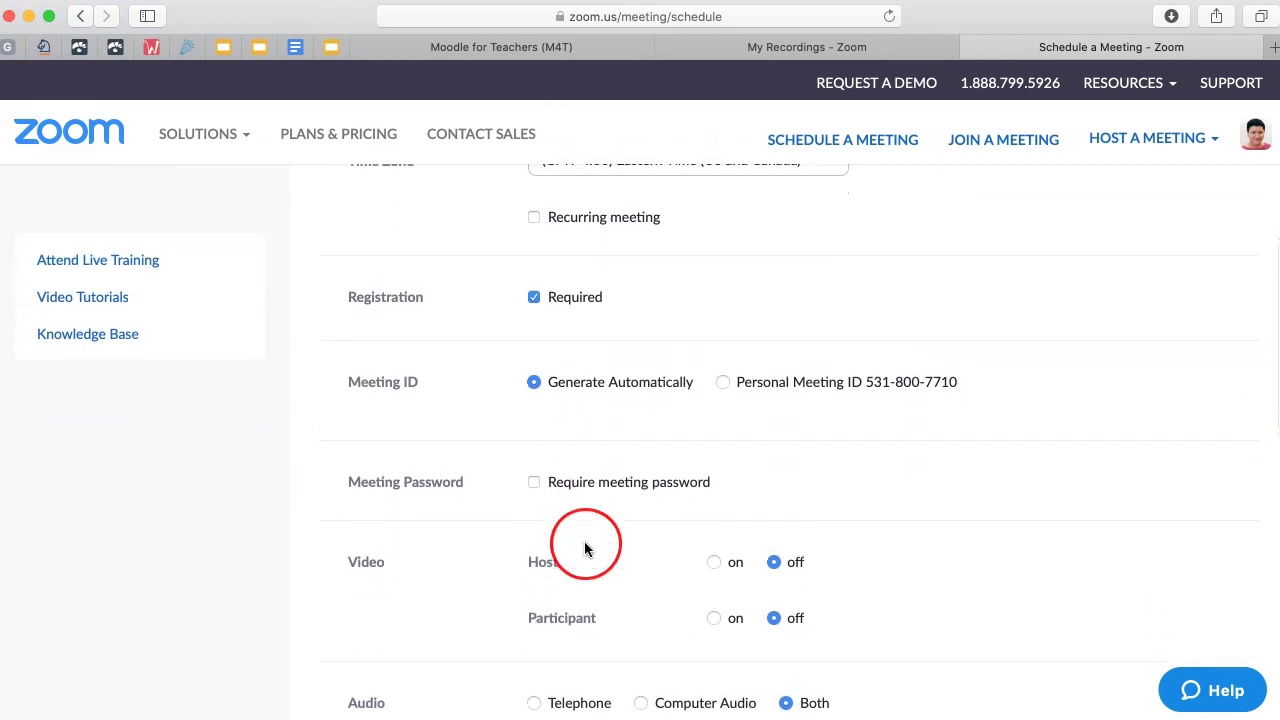
Review the new meeting's video, audio and meeting options, and save the meeting
{"action": "scroll", "coordinate": [585, 545], "scroll_direction": "up", "scroll_amount": 10}
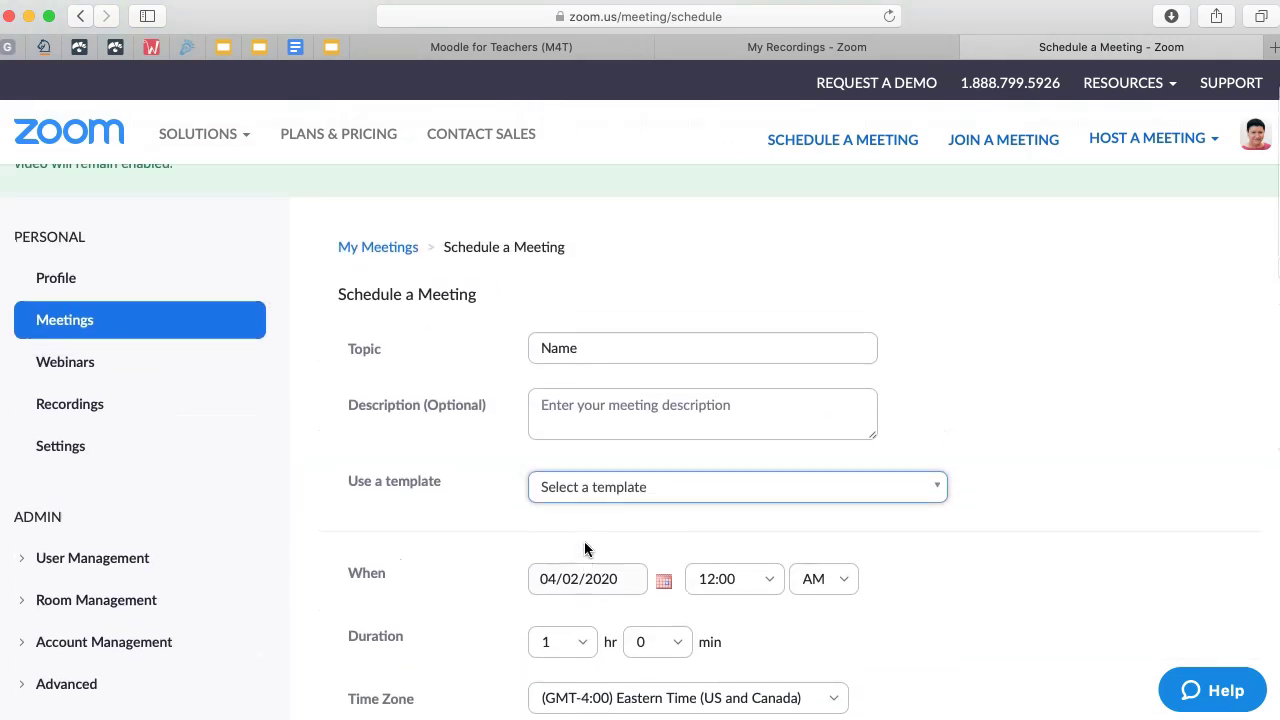
{"action": "scroll", "coordinate": [585, 545], "scroll_direction": "down", "scroll_amount": 7}
{"action": "scroll", "coordinate": [585, 548], "scroll_direction": "down", "scroll_amount": 10}
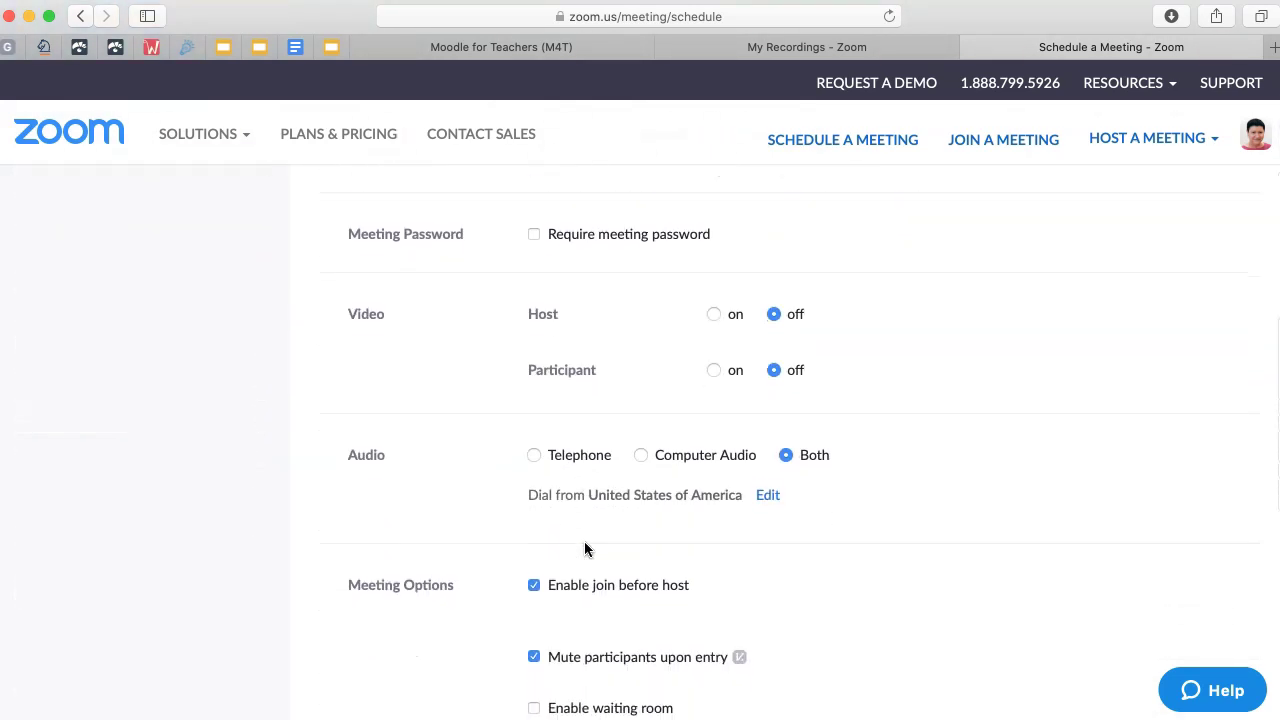
{"action": "scroll", "coordinate": [585, 548], "scroll_direction": "down", "scroll_amount": 1}
{"action": "scroll", "coordinate": [585, 560], "scroll_direction": "down", "scroll_amount": 3}
{"action": "left_click", "coordinate": [584, 634]}
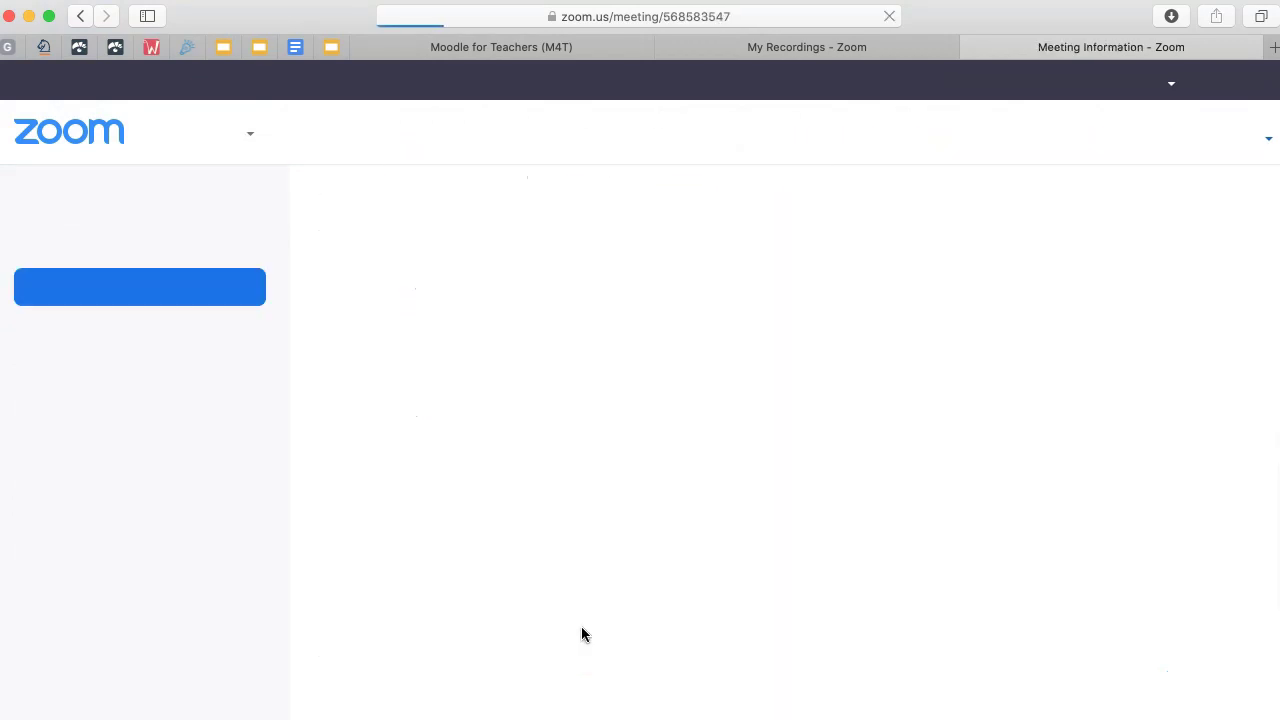
Open the registration page of the meeting "Name" through the Registration URL in its invitation details
{"action": "left_click", "coordinate": [584, 536]}
{"action": "scroll", "coordinate": [579, 533], "scroll_direction": "down", "scroll_amount": 2}
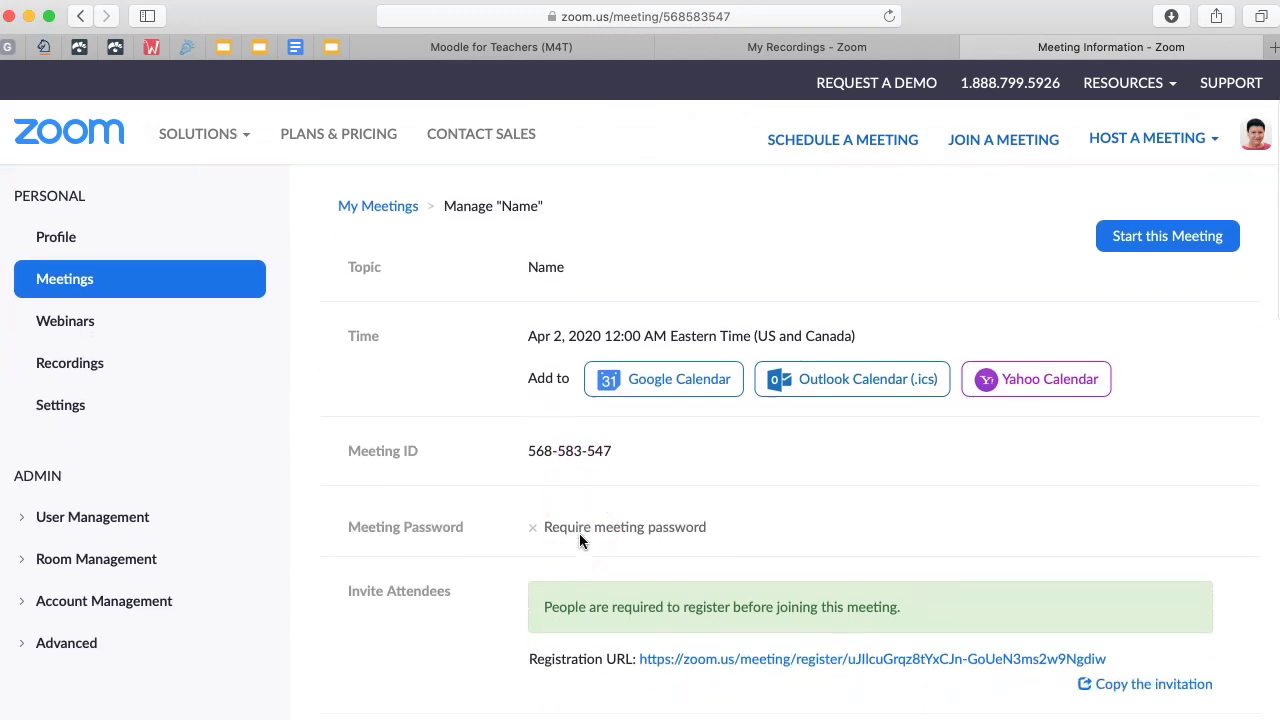
{"action": "left_click", "coordinate": [1037, 620]}
{"action": "left_click", "coordinate": [170, 648]}
{"action": "scroll", "coordinate": [170, 648], "scroll_direction": "down", "scroll_amount": 1}
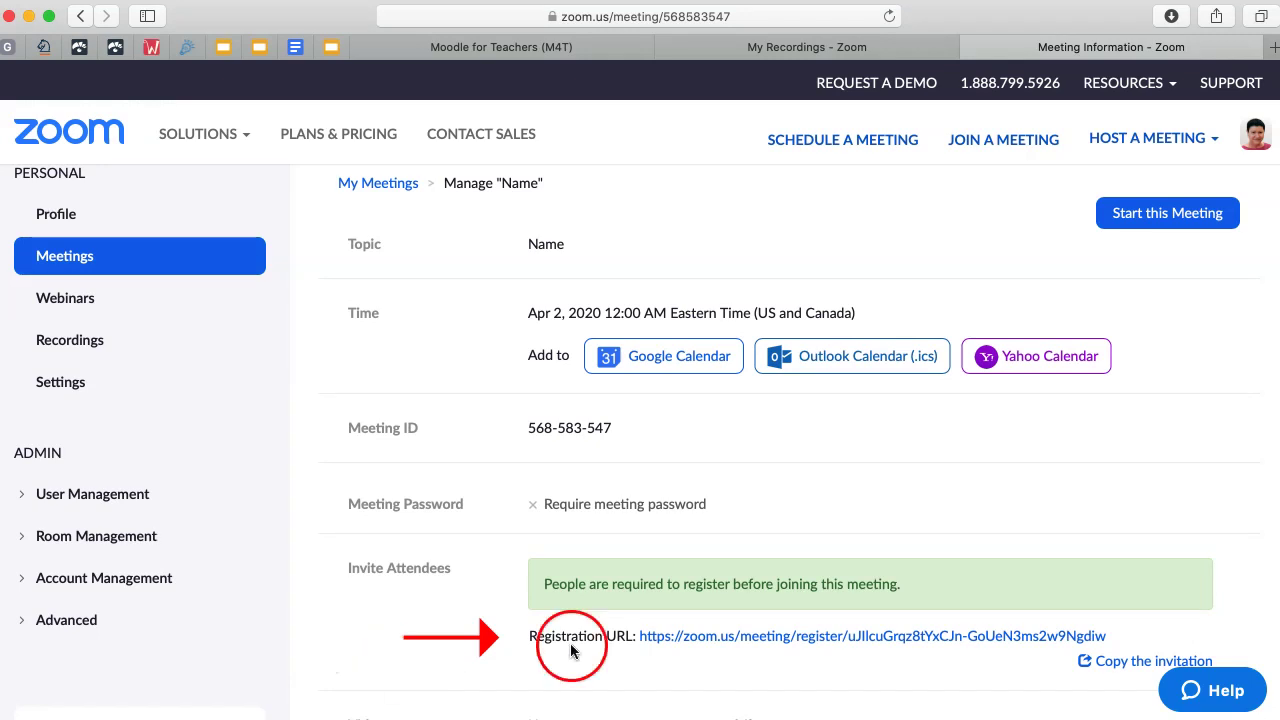
{"action": "left_click", "coordinate": [777, 637]}
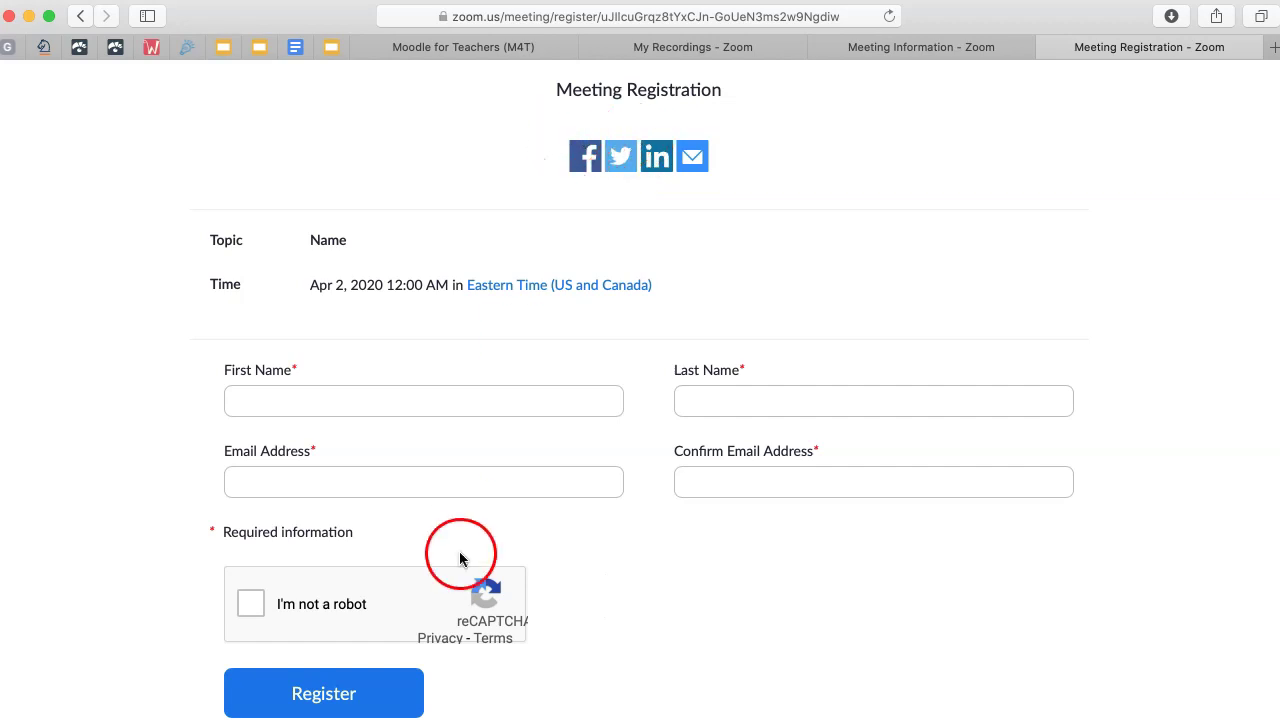
Open the time zone switcher on the new meeting's registration page and cancel it
{"action": "left_click", "coordinate": [552, 286]}
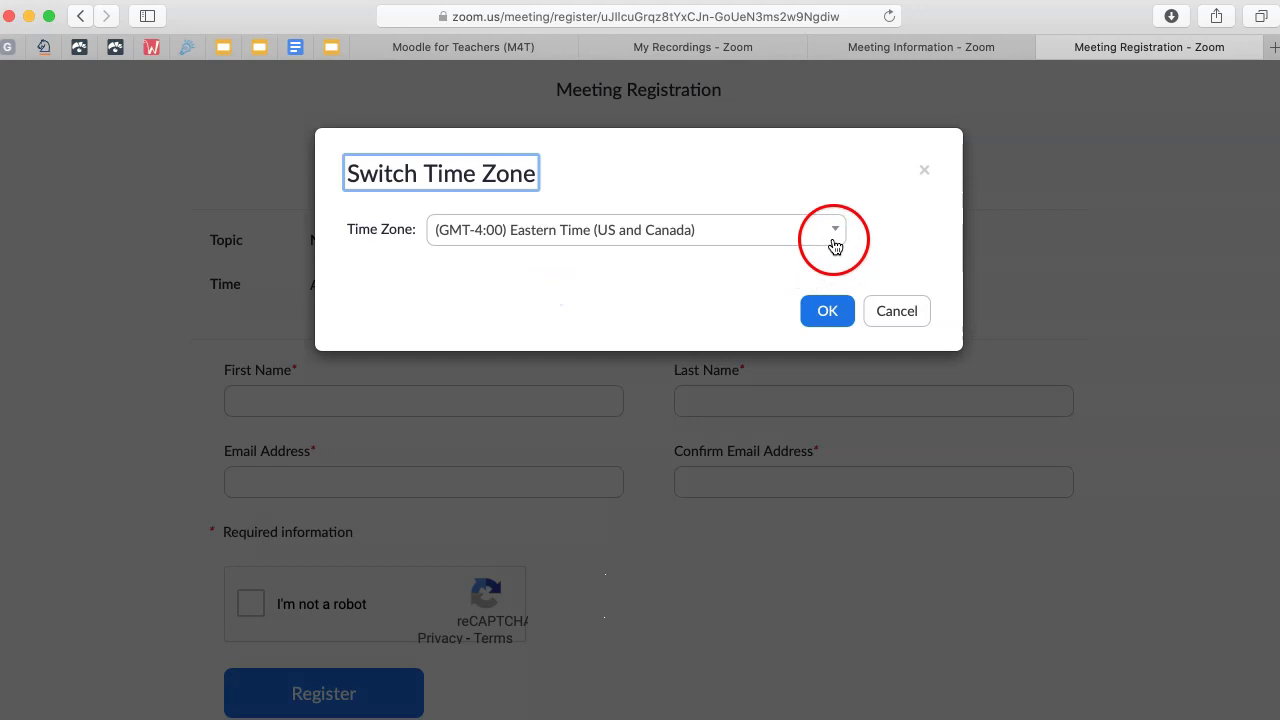
{"action": "left_click", "coordinate": [835, 246]}
{"action": "left_click", "coordinate": [914, 313]}
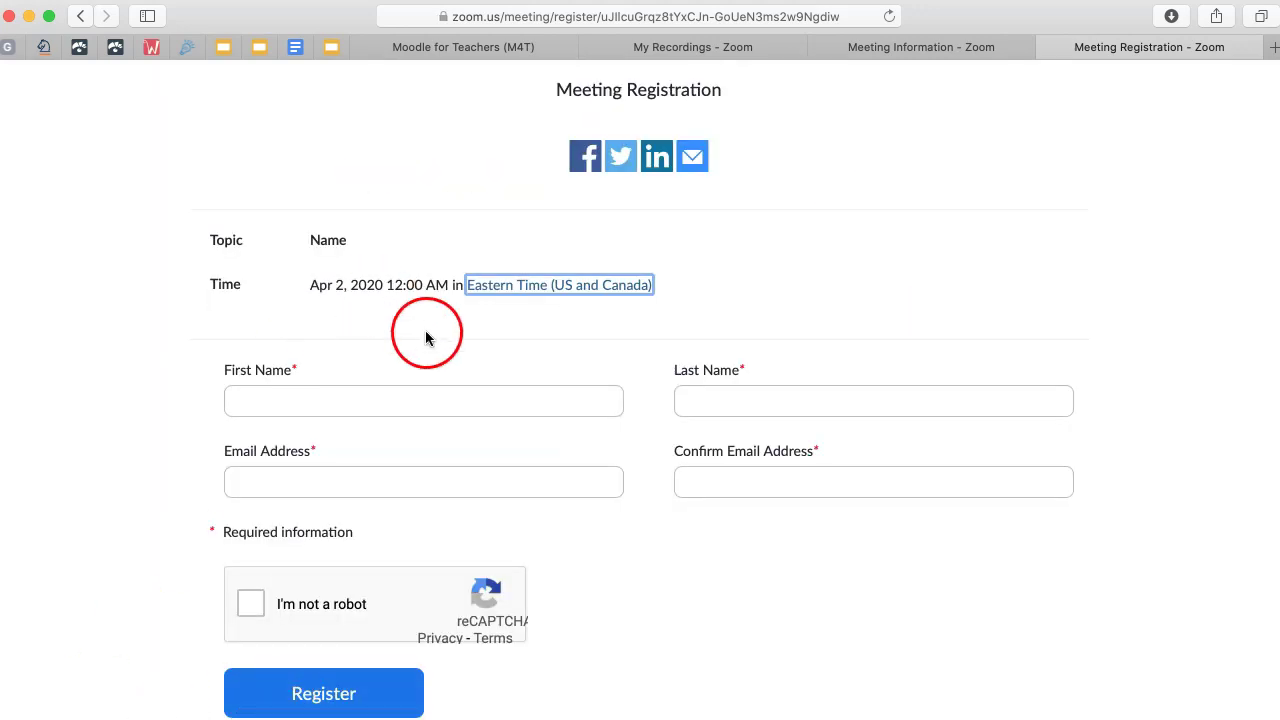
Return to the meeting's information page and examine its options and the Registration, Email Settings, Branding and Poll sections
{"action": "left_click", "coordinate": [925, 46]}
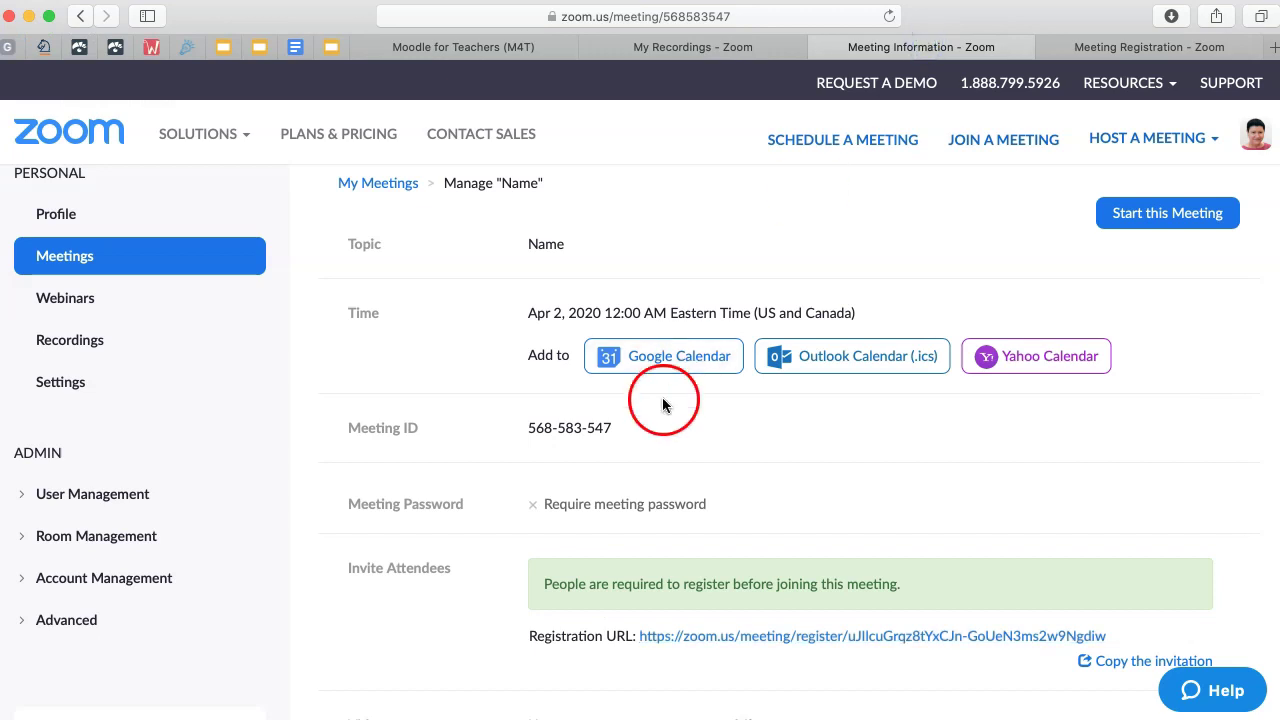
{"action": "scroll", "coordinate": [662, 404], "scroll_direction": "down", "scroll_amount": 7}
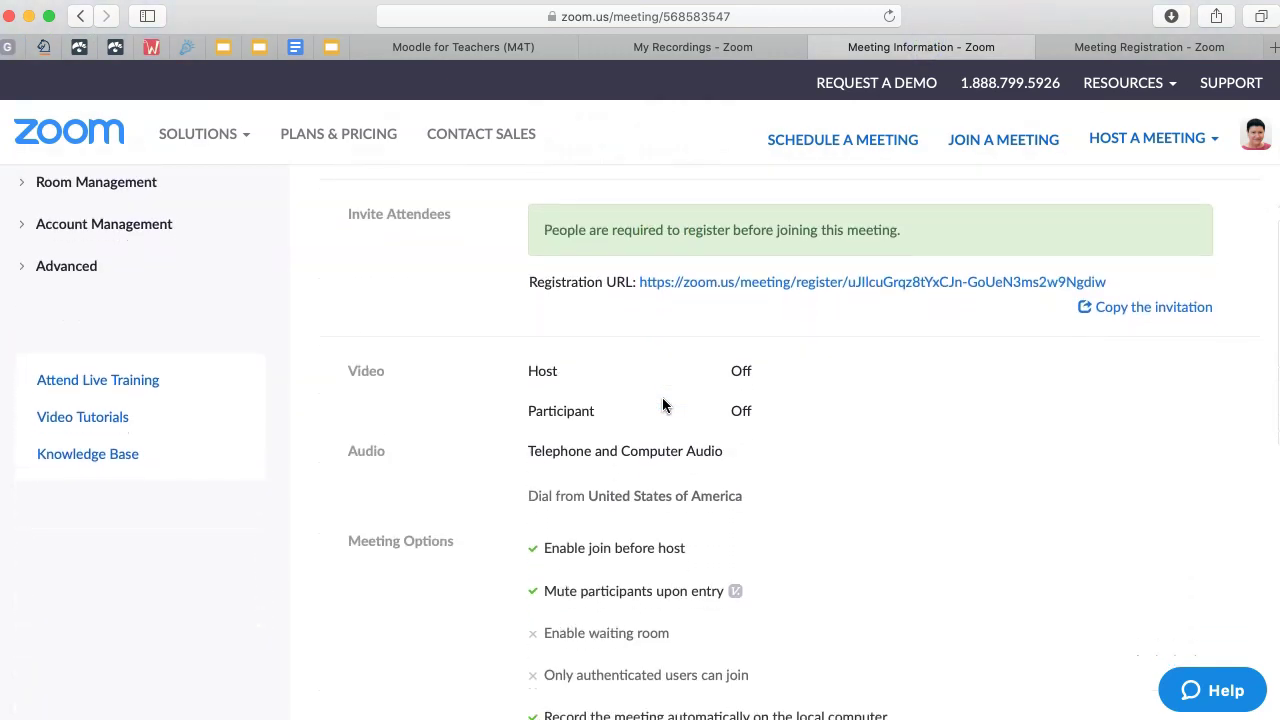
{"action": "scroll", "coordinate": [662, 404], "scroll_direction": "down", "scroll_amount": 6}
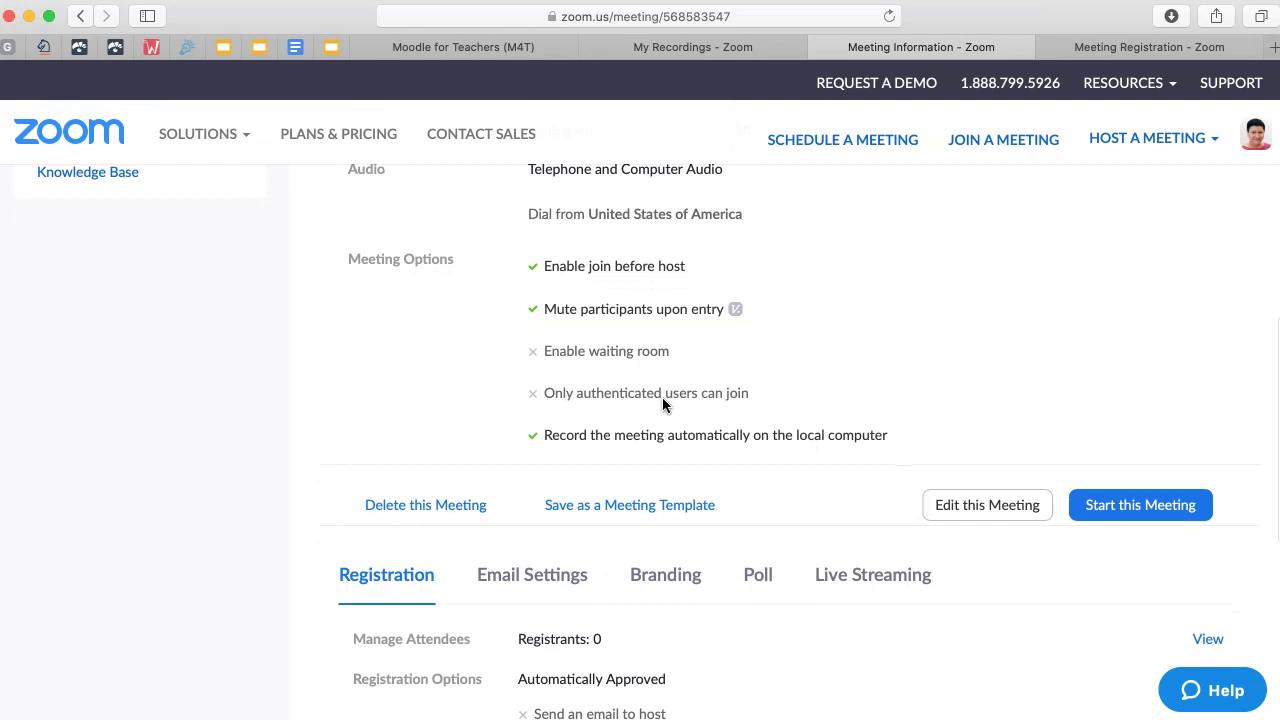
{"action": "left_click_drag", "start_coordinate": [348, 446], "coordinate": [322, 460]}
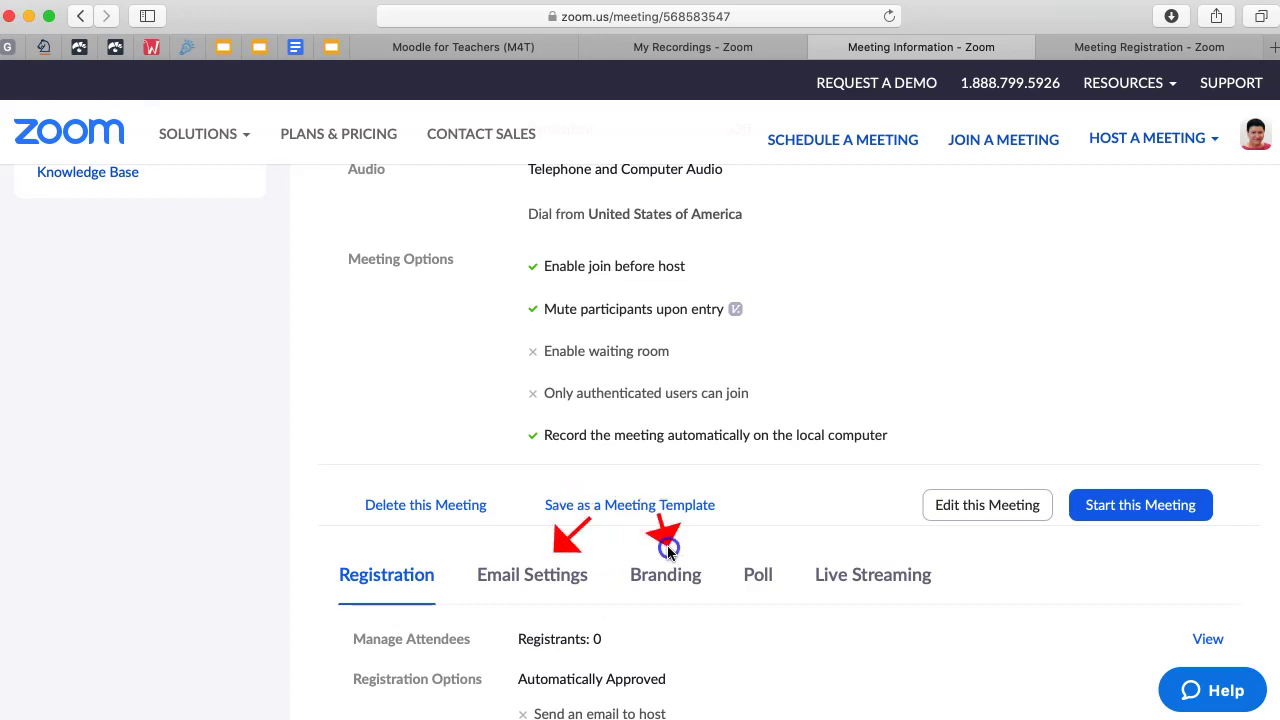
{"action": "left_click_drag", "start_coordinate": [757, 521], "coordinate": [752, 548]}
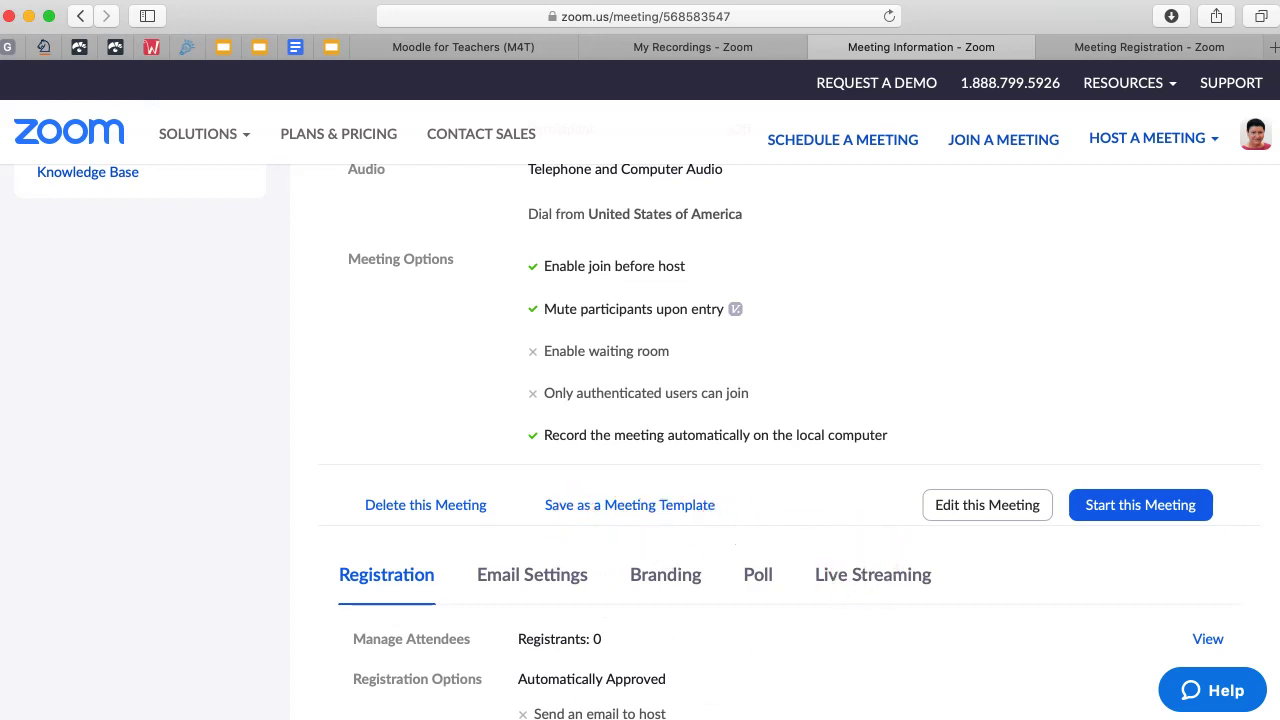
Examine the Registration options and Email Settings of the meeting "Name"
{"action": "scroll", "coordinate": [366, 560], "scroll_direction": "down", "scroll_amount": 1}
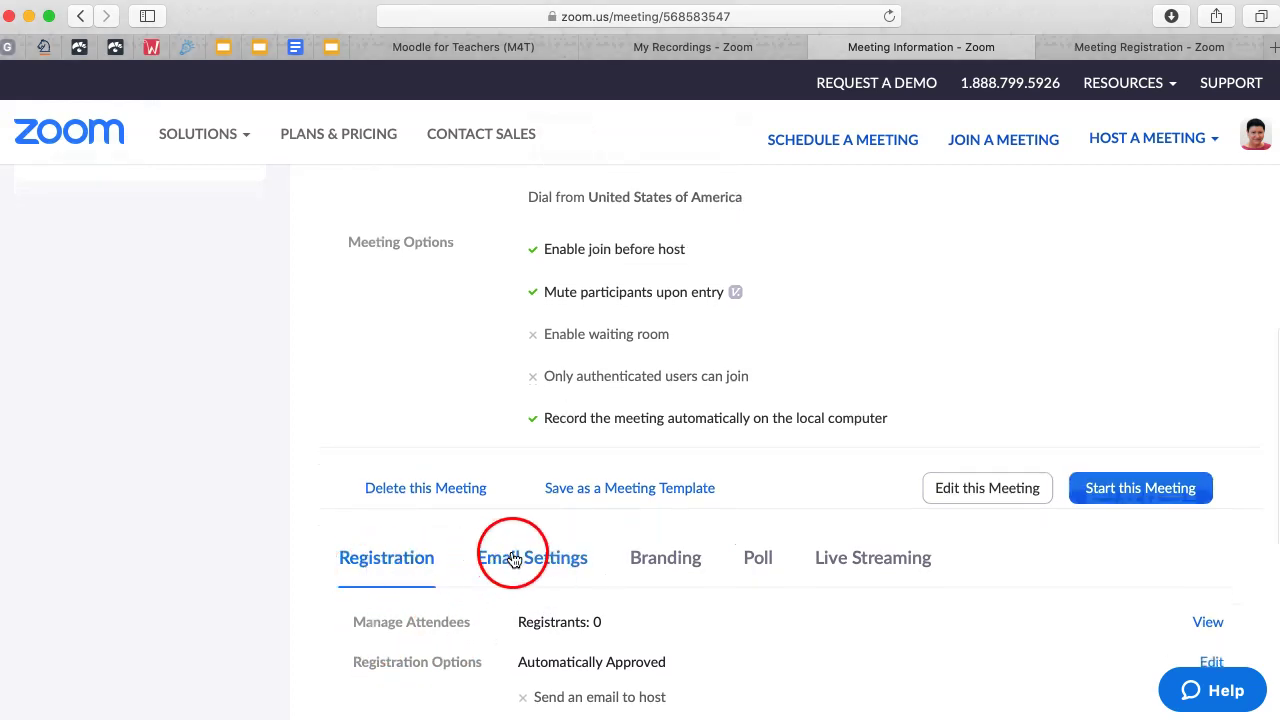
{"action": "scroll", "coordinate": [513, 558], "scroll_direction": "down", "scroll_amount": 5}
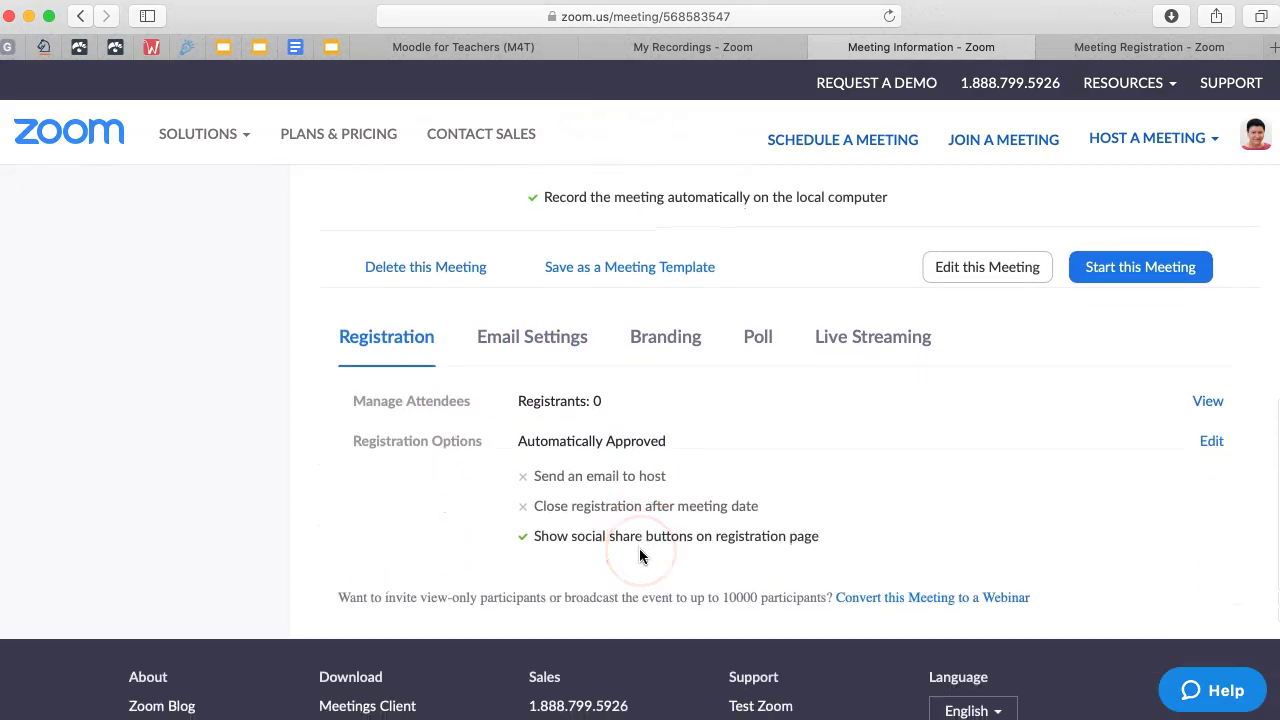
{"action": "scroll", "coordinate": [640, 556], "scroll_direction": "up", "scroll_amount": 4}
{"action": "left_click", "coordinate": [549, 556]}
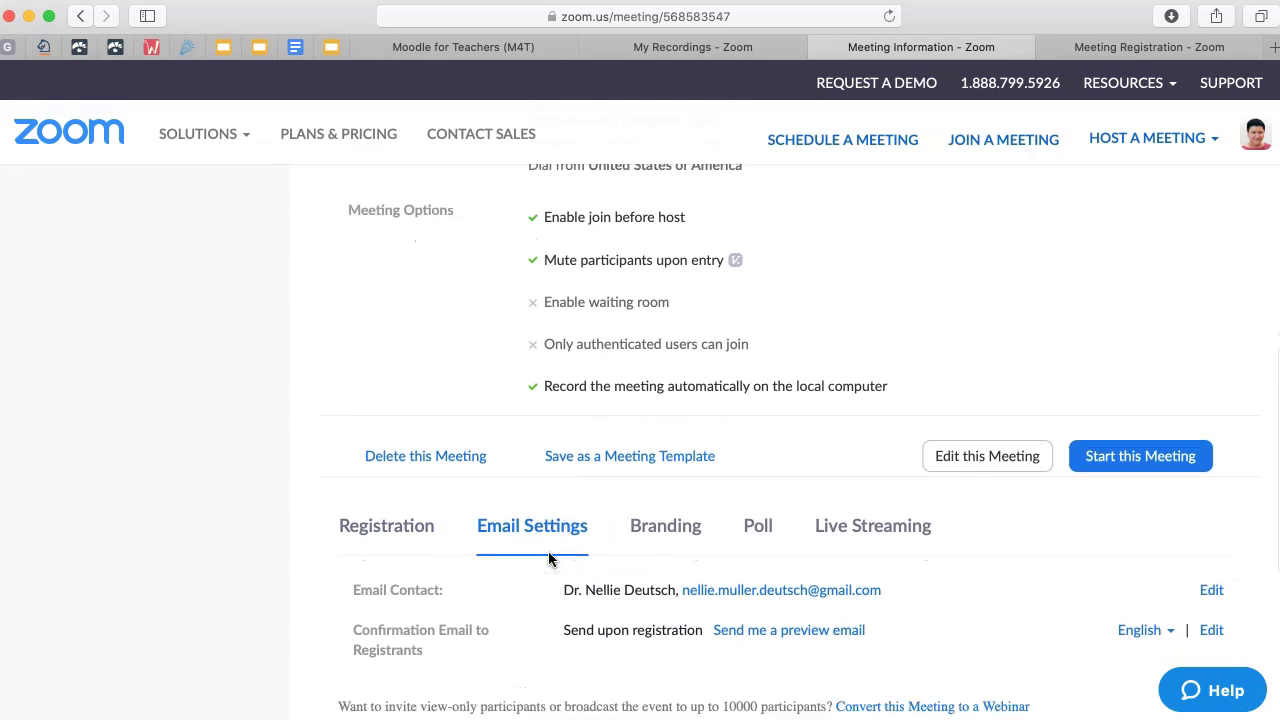
{"action": "scroll", "coordinate": [549, 558], "scroll_direction": "down", "scroll_amount": 1}
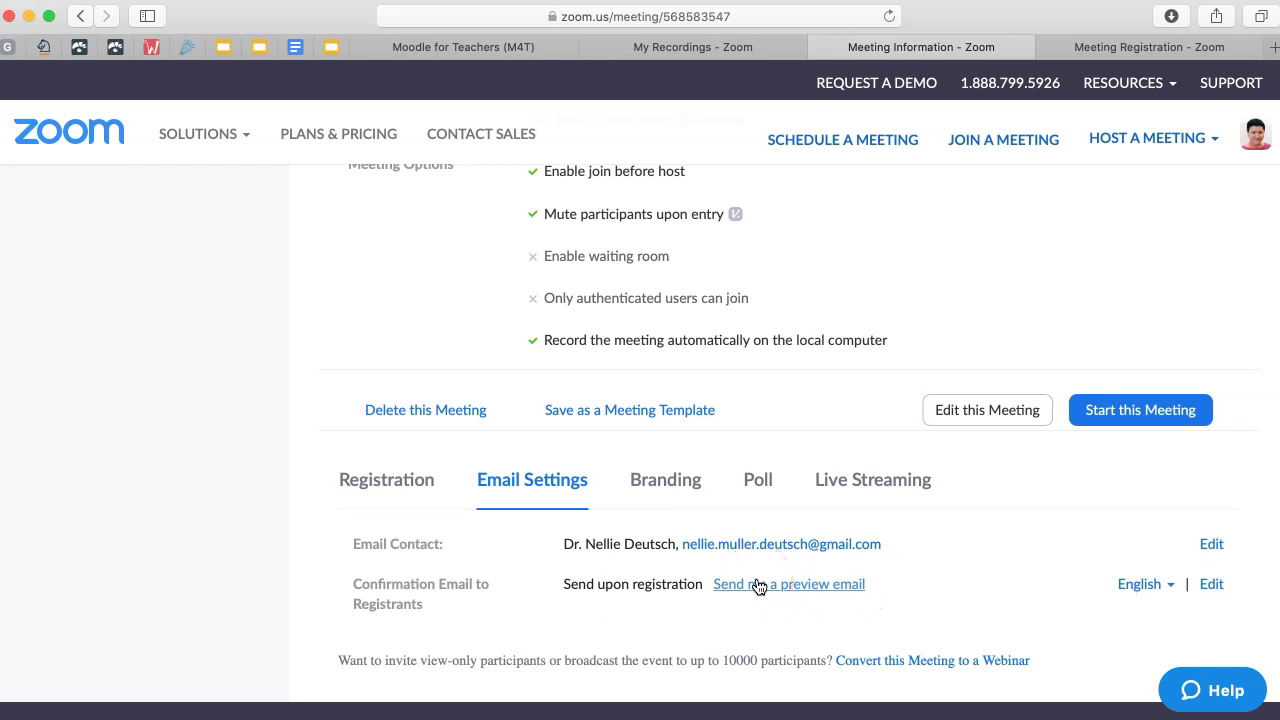
{"action": "scroll", "coordinate": [760, 540], "scroll_direction": "up", "scroll_amount": 1}
Examine the banner and logo image requirements in the Branding section of the meeting "Name"
{"action": "left_click", "coordinate": [666, 537]}
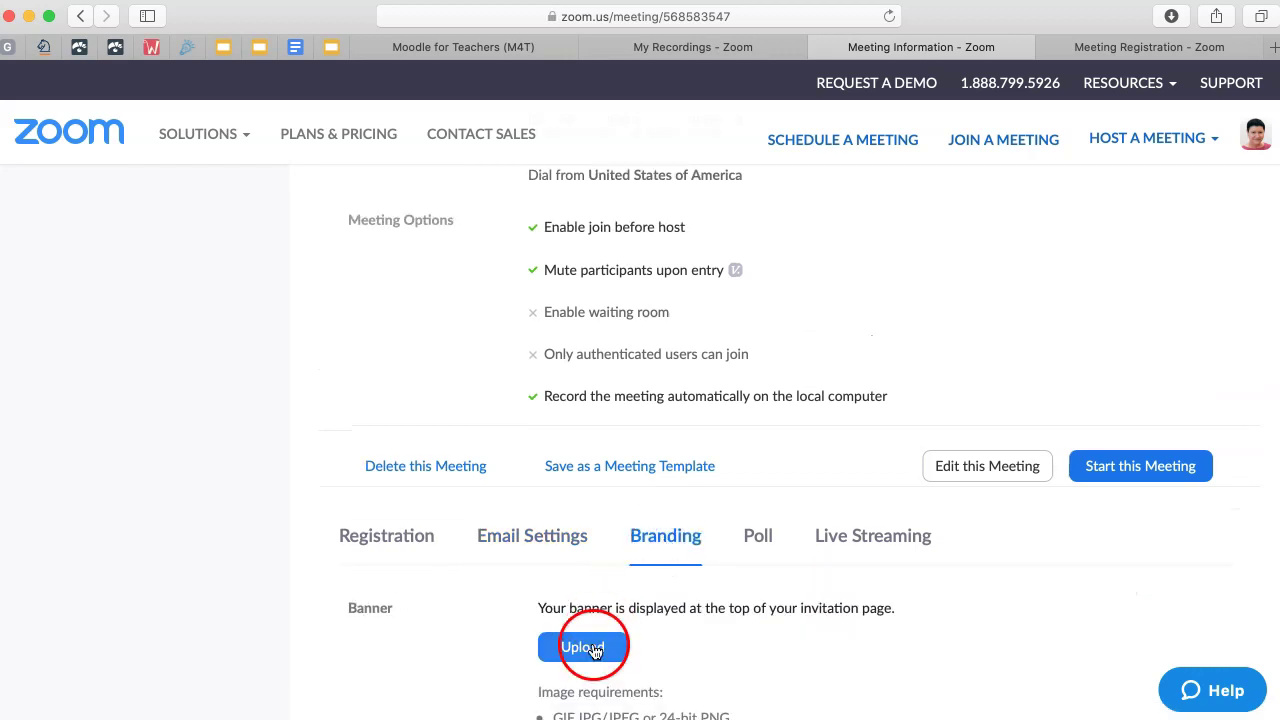
{"action": "scroll", "coordinate": [594, 650], "scroll_direction": "down", "scroll_amount": 5}
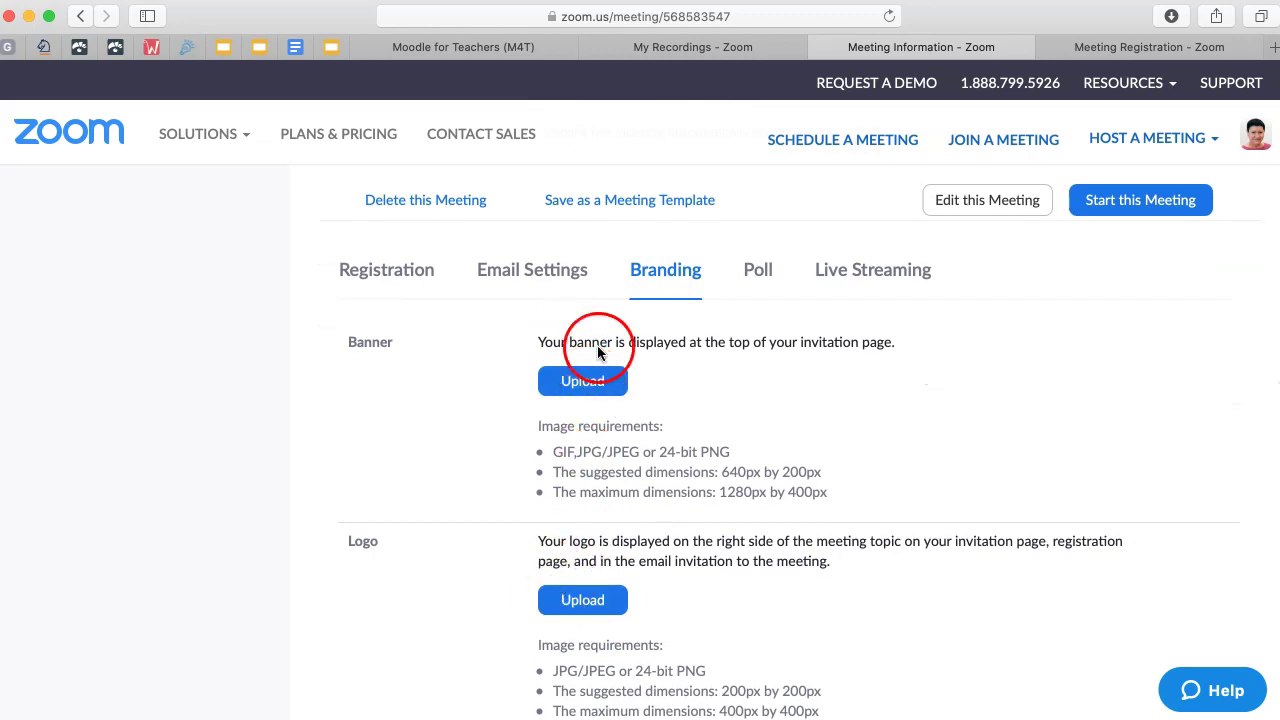
{"action": "scroll", "coordinate": [620, 405], "scroll_direction": "down", "scroll_amount": 1}
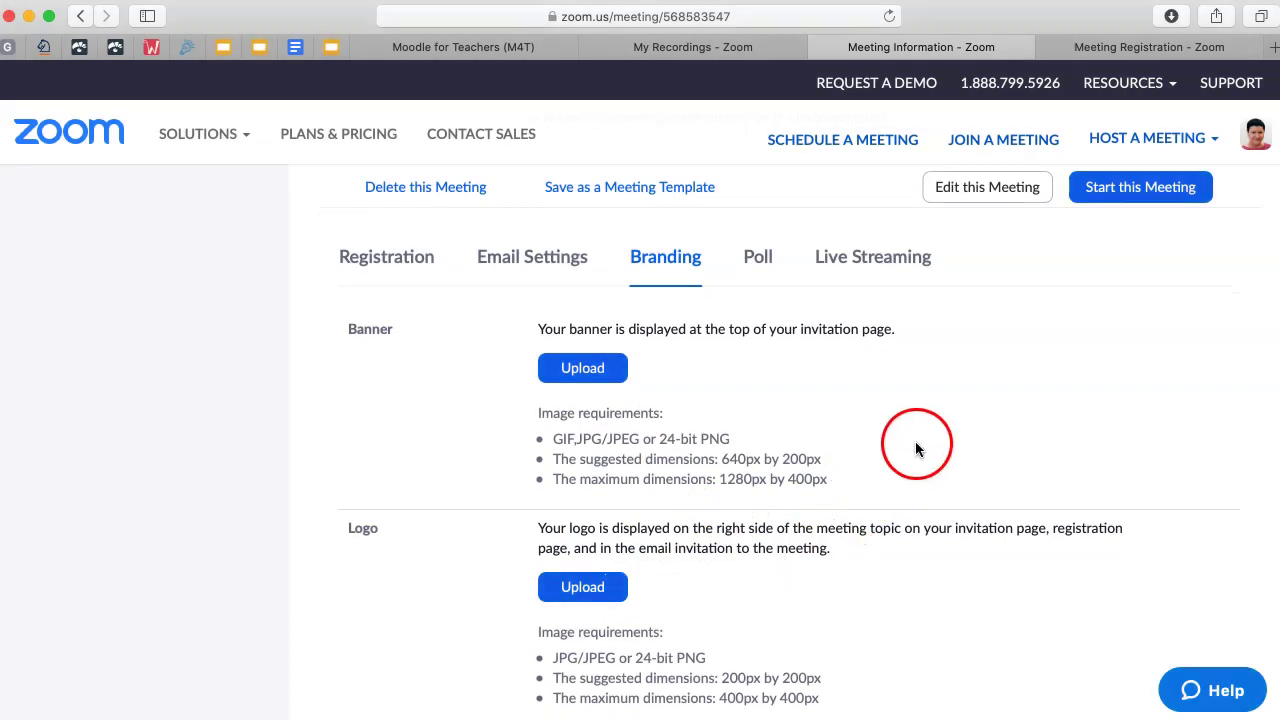
{"action": "left_click_drag", "start_coordinate": [885, 506], "coordinate": [828, 495]}
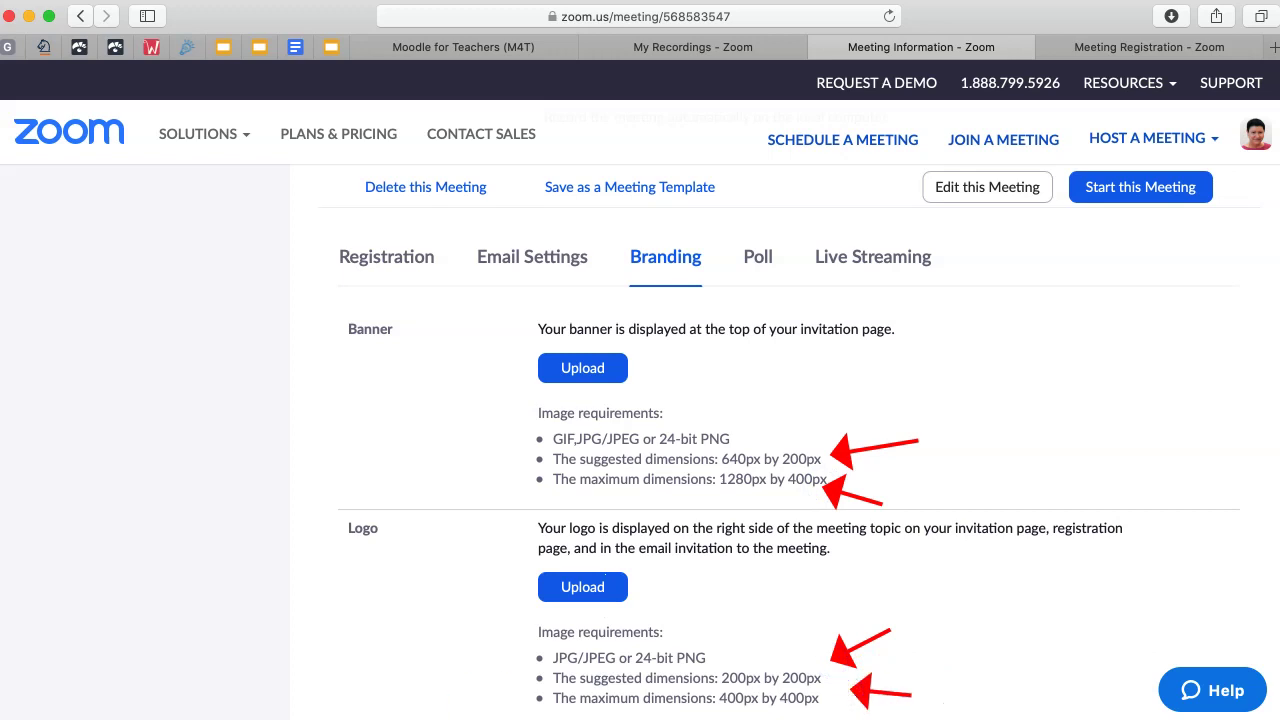
{"action": "key", "text": "Escape"}
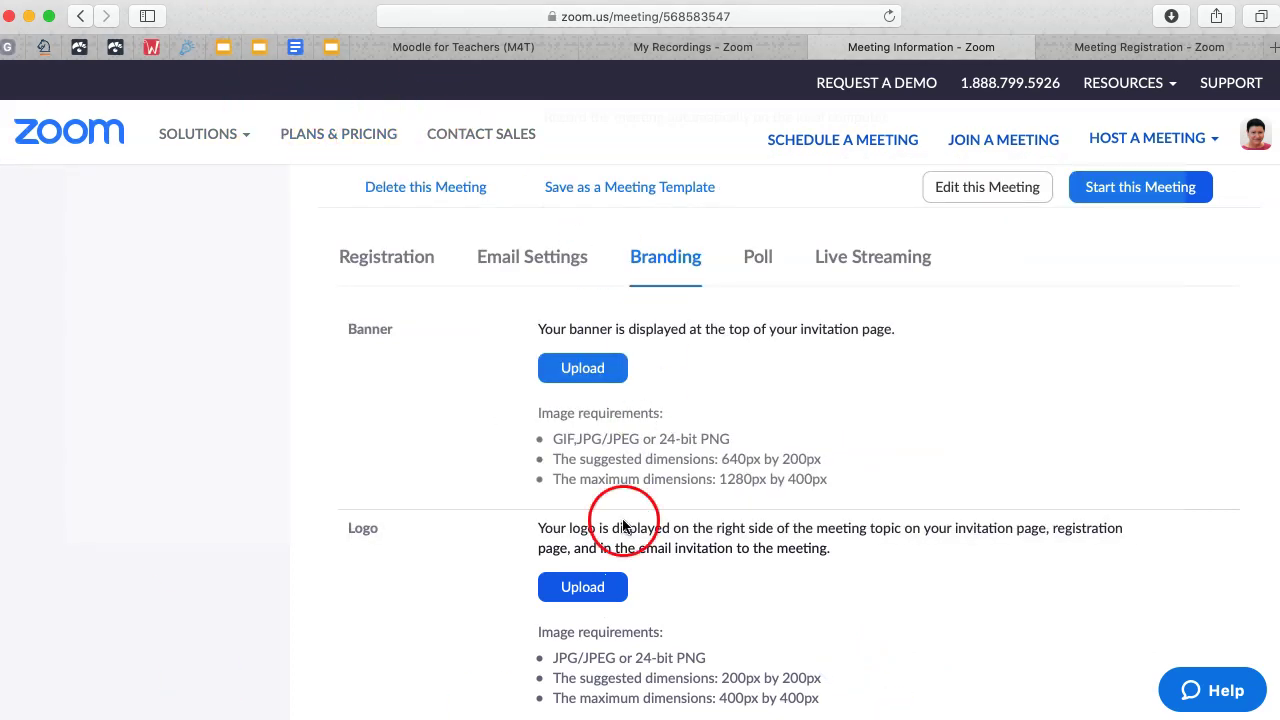
Return to the list of upcoming meetings and open the details of the "ZOOM Demo" meeting
{"action": "scroll", "coordinate": [1106, 402], "scroll_direction": "up", "scroll_amount": 5}
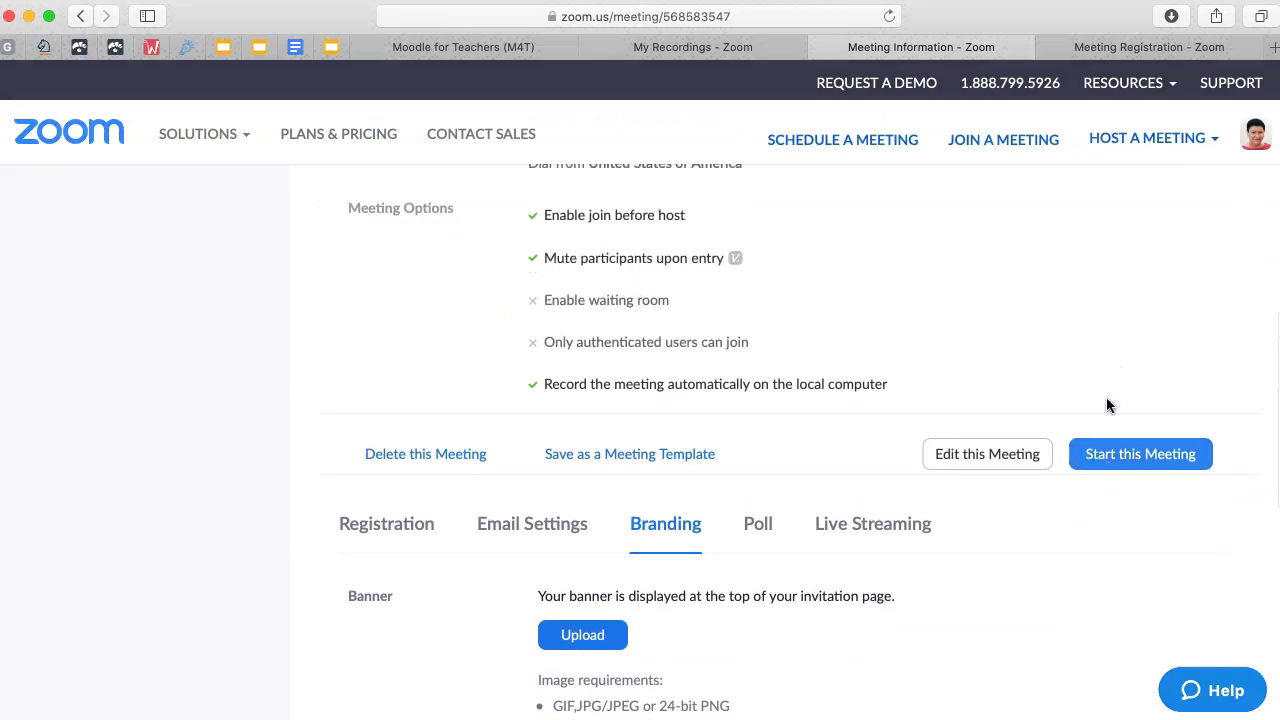
{"action": "scroll", "coordinate": [1106, 405], "scroll_direction": "up", "scroll_amount": 4}
{"action": "scroll", "coordinate": [354, 320], "scroll_direction": "up", "scroll_amount": 3}
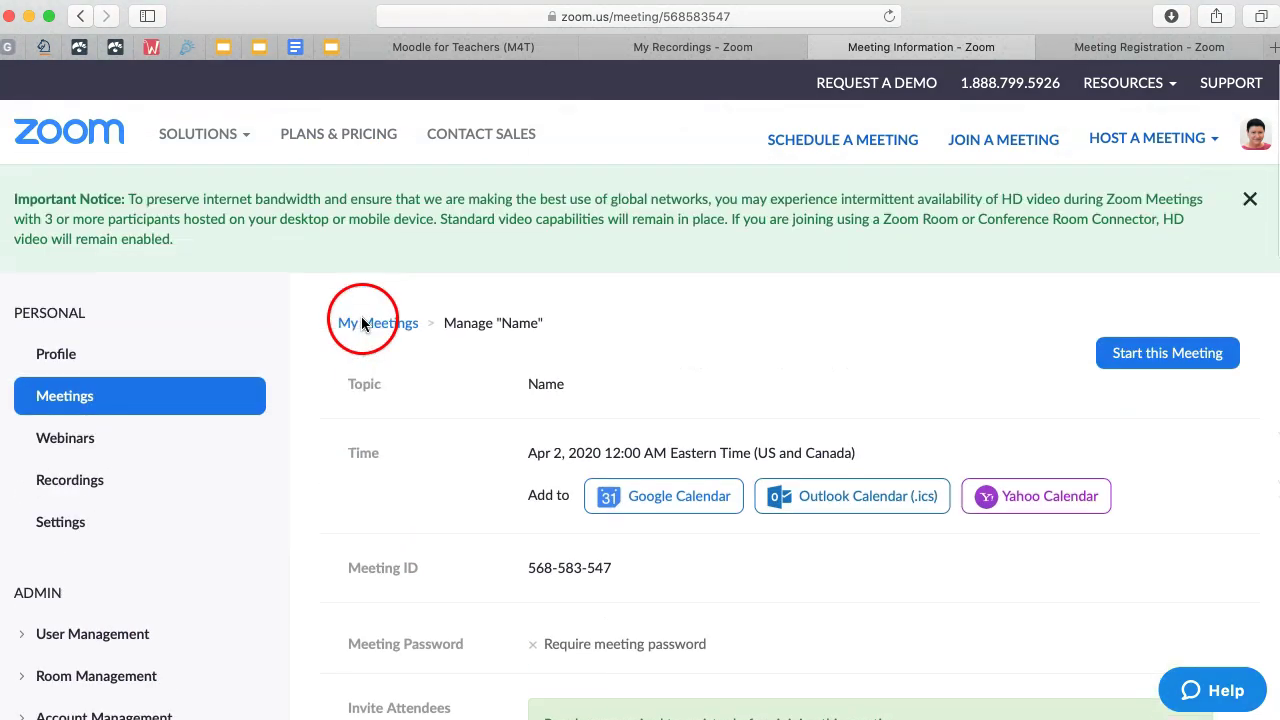
{"action": "left_click", "coordinate": [66, 397]}
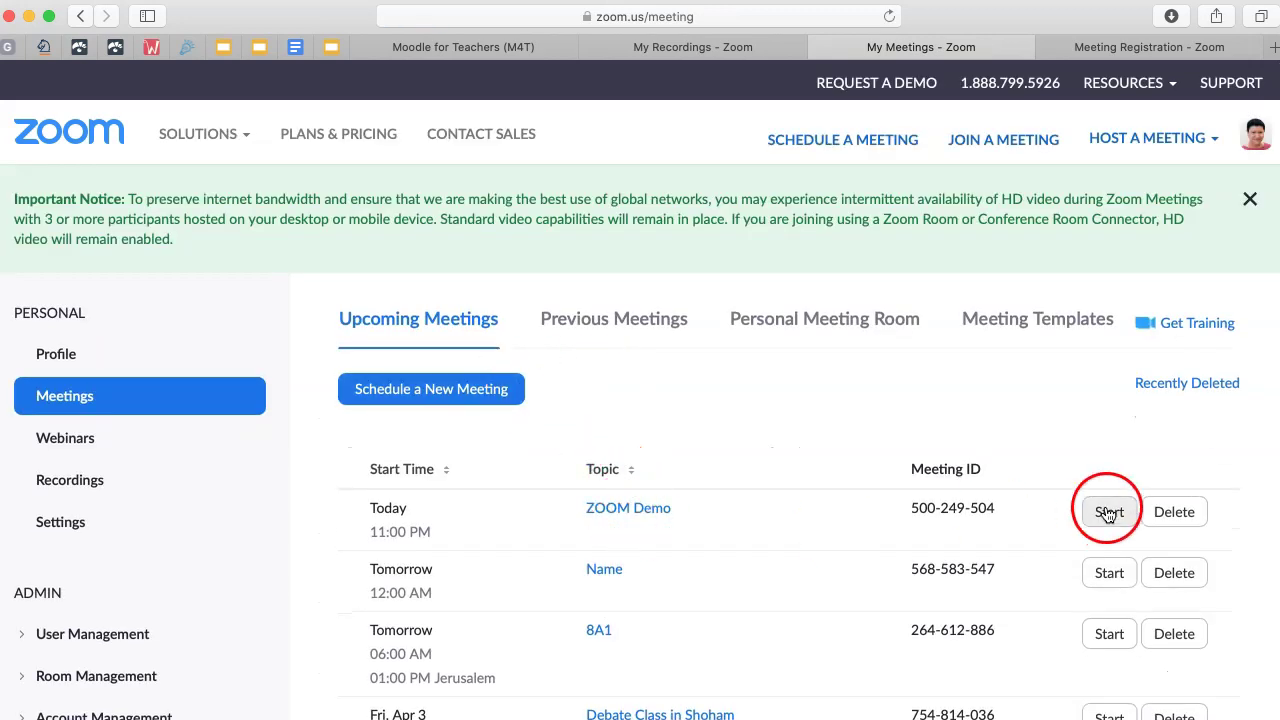
{"action": "left_click", "coordinate": [631, 510]}
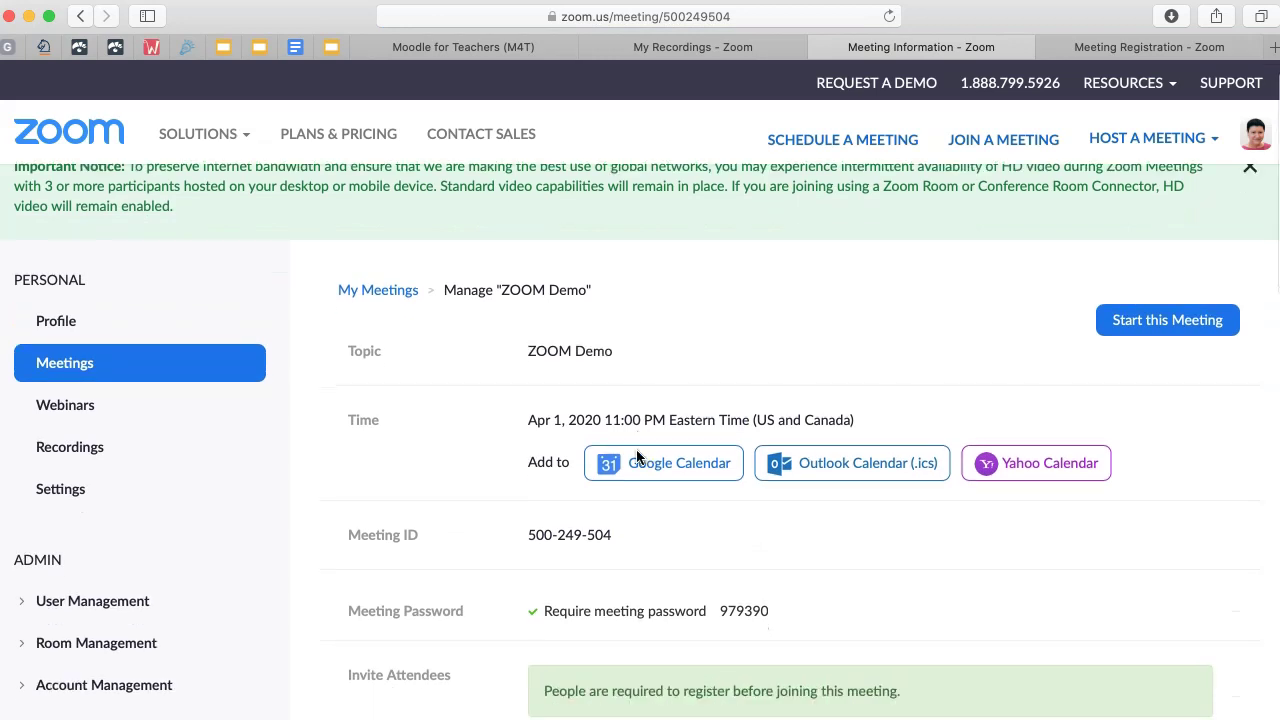
Examine the options of the "ZOOM Demo" meeting and the banner and logo uploaded in its Branding section
{"action": "scroll", "coordinate": [637, 456], "scroll_direction": "down", "scroll_amount": 5}
{"action": "left_click", "coordinate": [857, 537]}
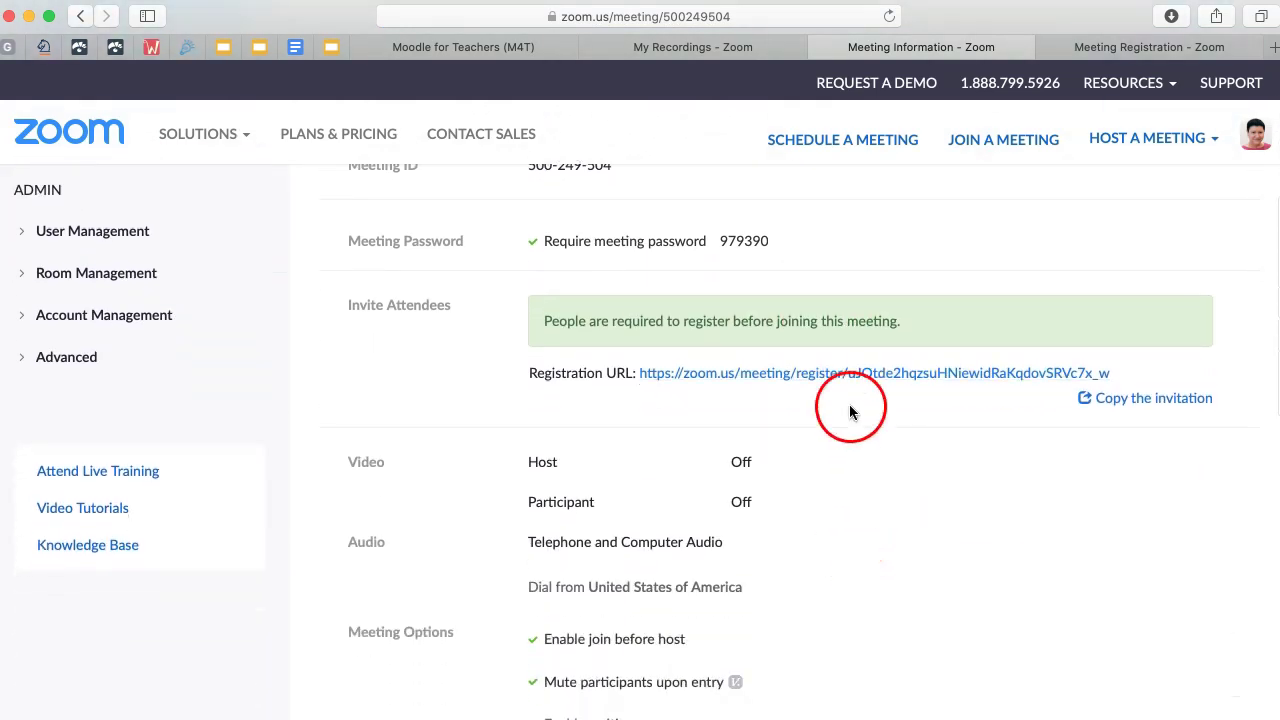
{"action": "scroll", "coordinate": [863, 385], "scroll_direction": "down", "scroll_amount": 3}
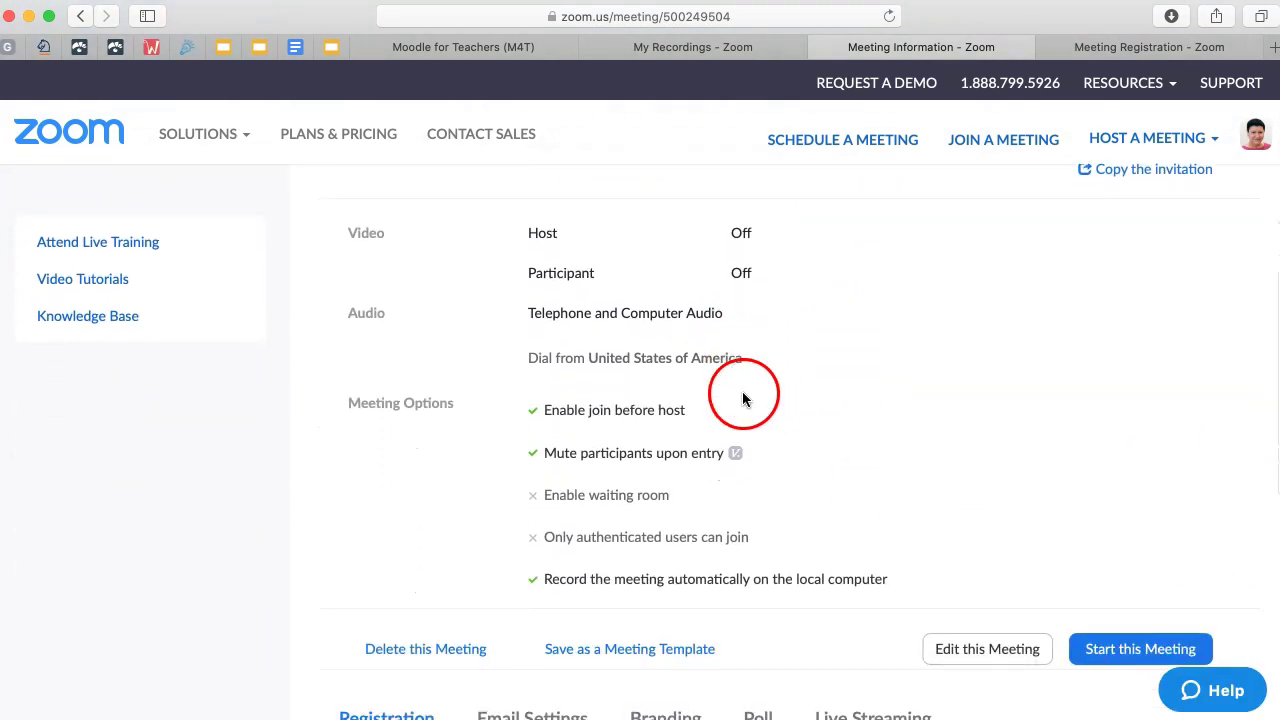
{"action": "scroll", "coordinate": [743, 399], "scroll_direction": "down", "scroll_amount": 5}
{"action": "left_click", "coordinate": [680, 313]}
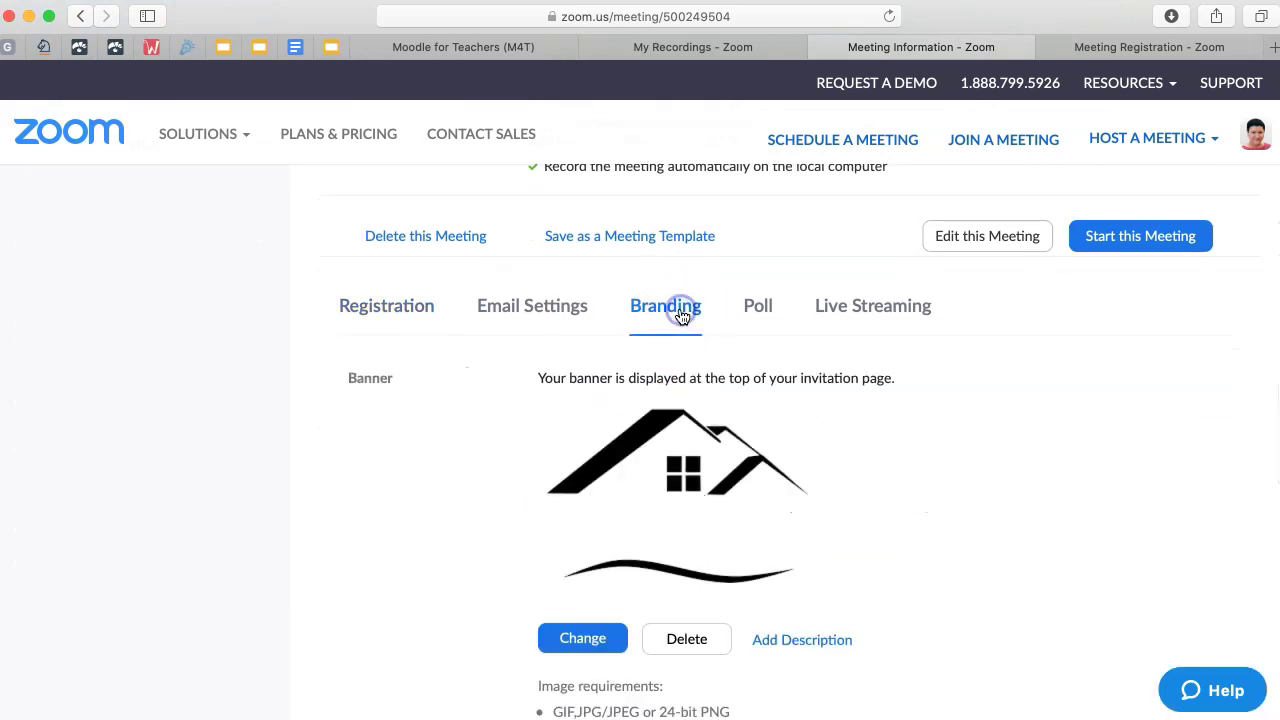
{"action": "scroll", "coordinate": [745, 458], "scroll_direction": "down", "scroll_amount": 3}
{"action": "scroll", "coordinate": [736, 462], "scroll_direction": "down", "scroll_amount": 1}
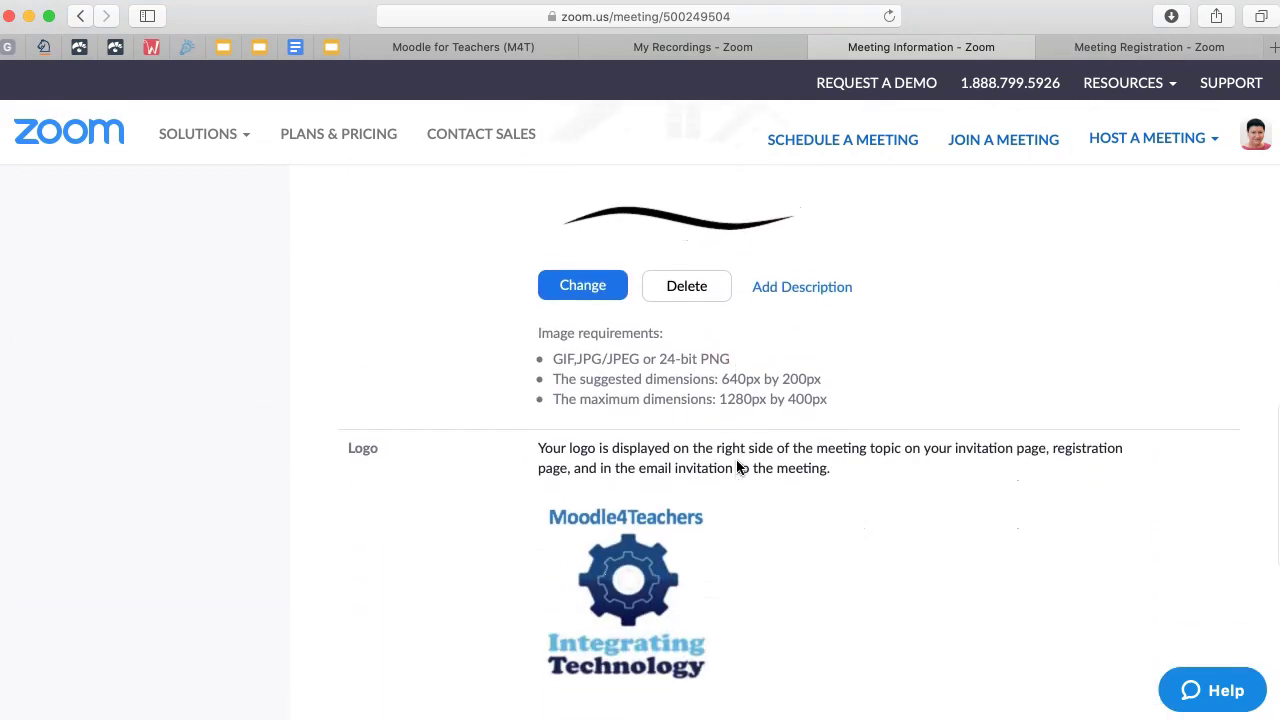
Go back to the upcoming meetings, reopen "ZOOM Demo", and open its registration page through the Registration URL
{"action": "scroll", "coordinate": [736, 459], "scroll_direction": "up", "scroll_amount": 8}
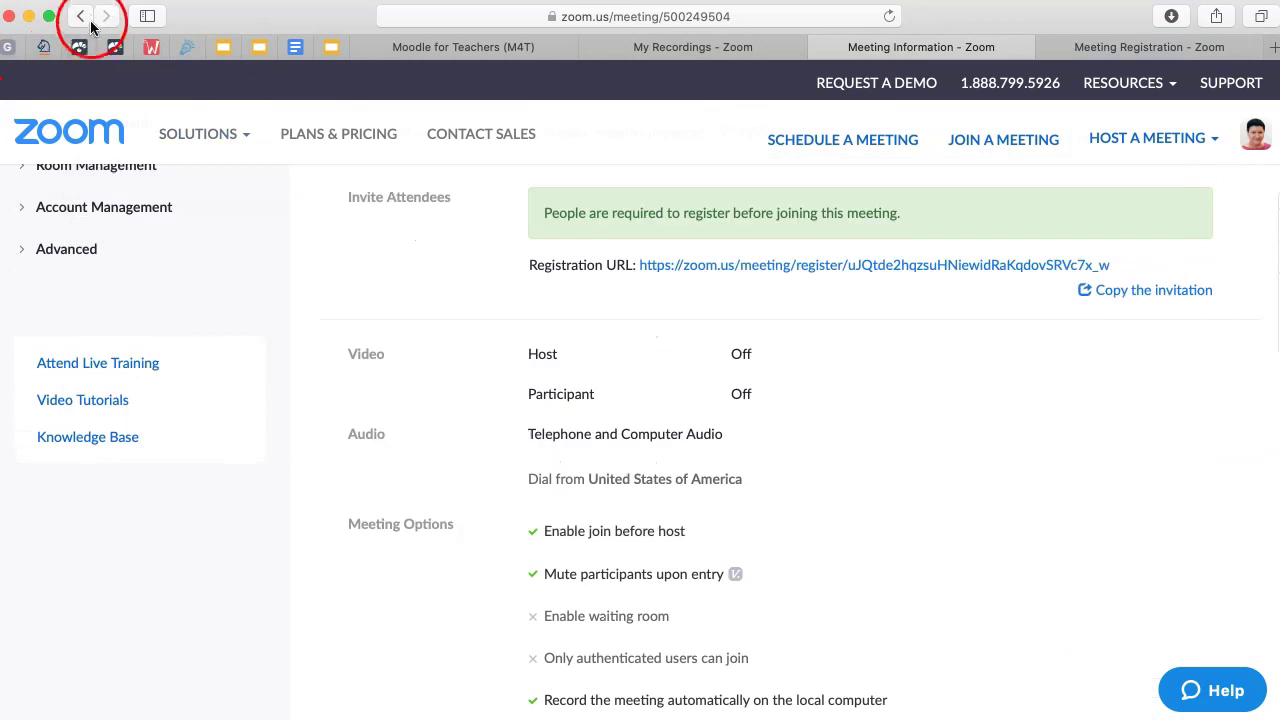
{"action": "left_click", "coordinate": [88, 22]}
{"action": "left_click", "coordinate": [633, 383]}
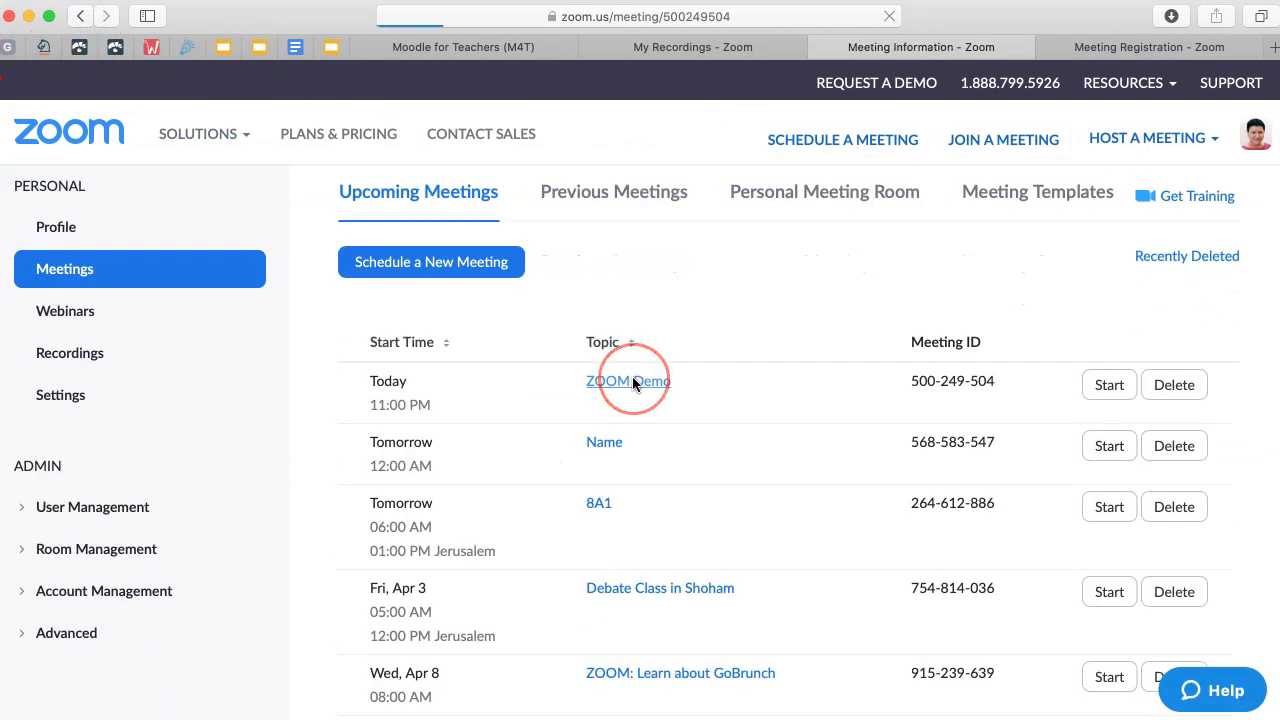
{"action": "left_click", "coordinate": [846, 380]}
{"action": "left_click", "coordinate": [645, 370]}
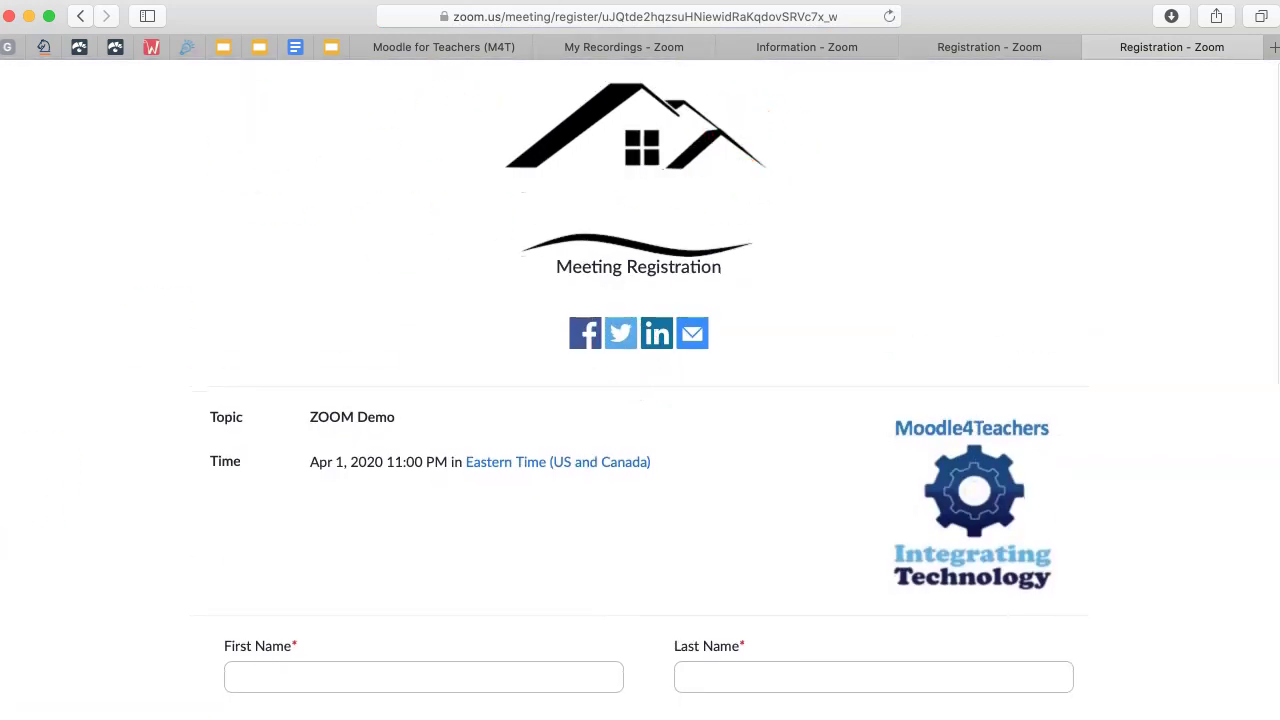
Compare the registration pages of the meetings "Name" and "ZOOM Demo", and return to the meeting information page
{"action": "left_click", "coordinate": [1020, 47]}
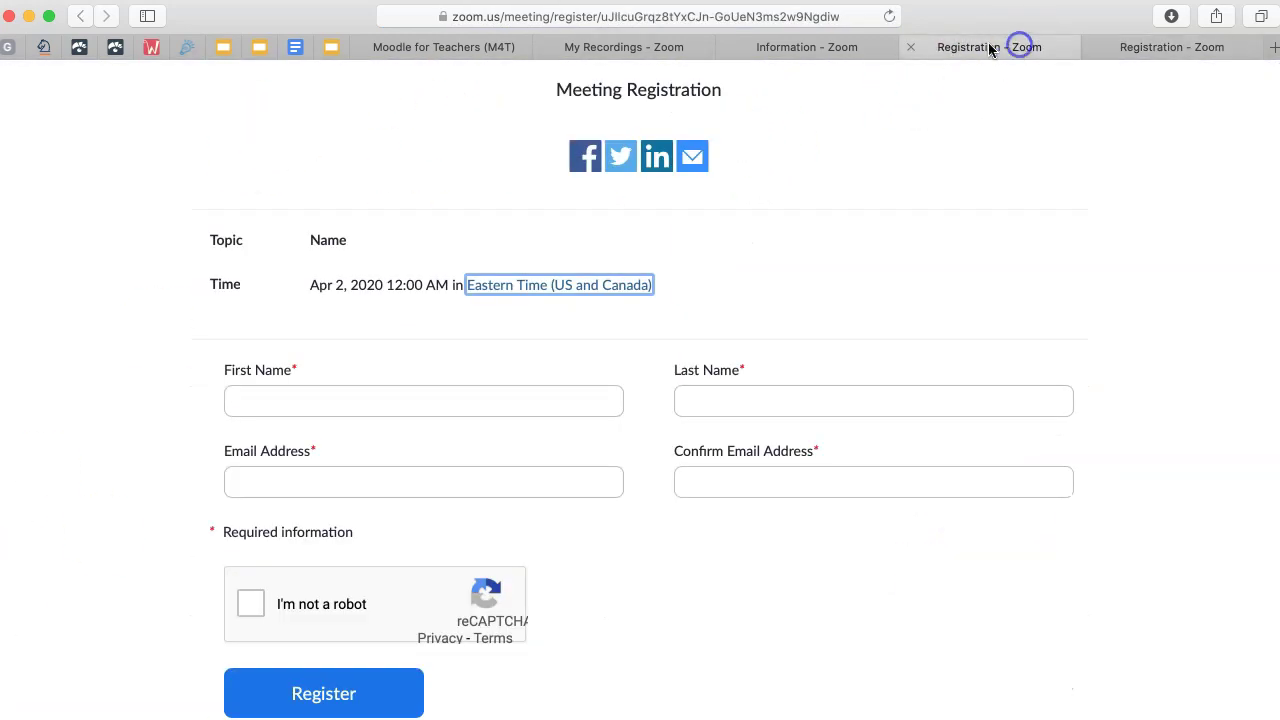
{"action": "left_click", "coordinate": [838, 50]}
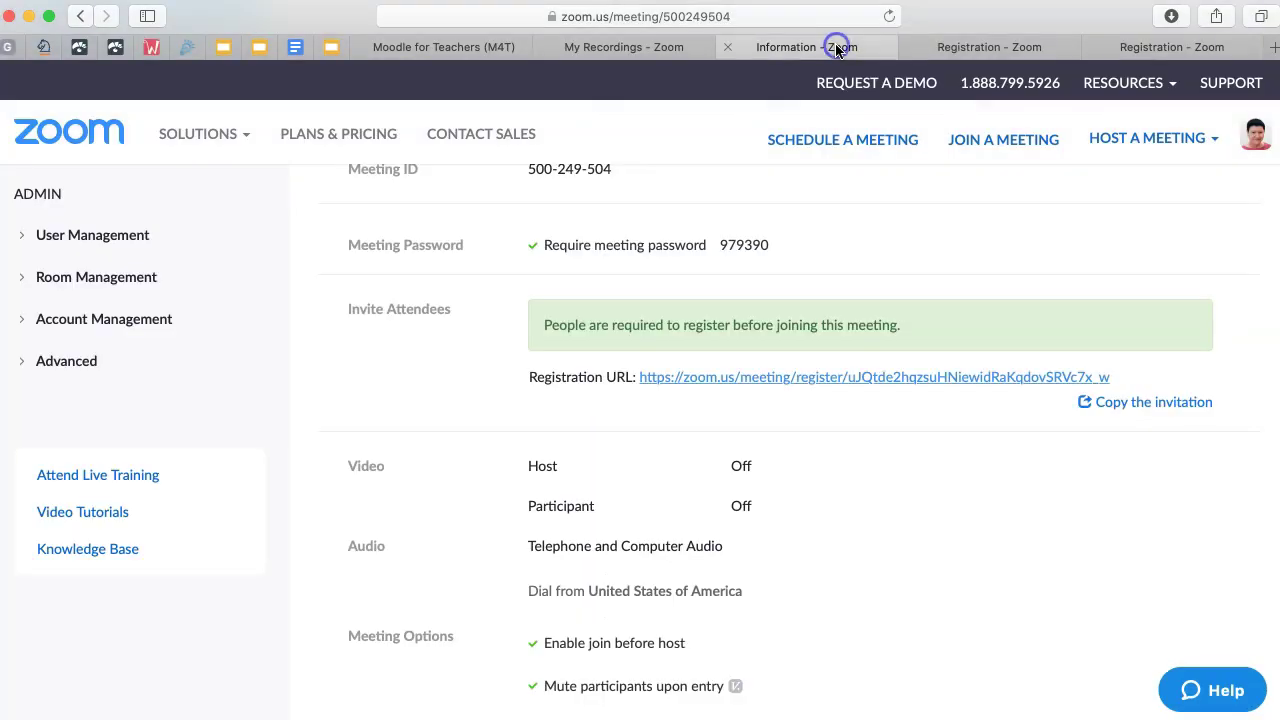
{"action": "left_click", "coordinate": [1178, 45]}
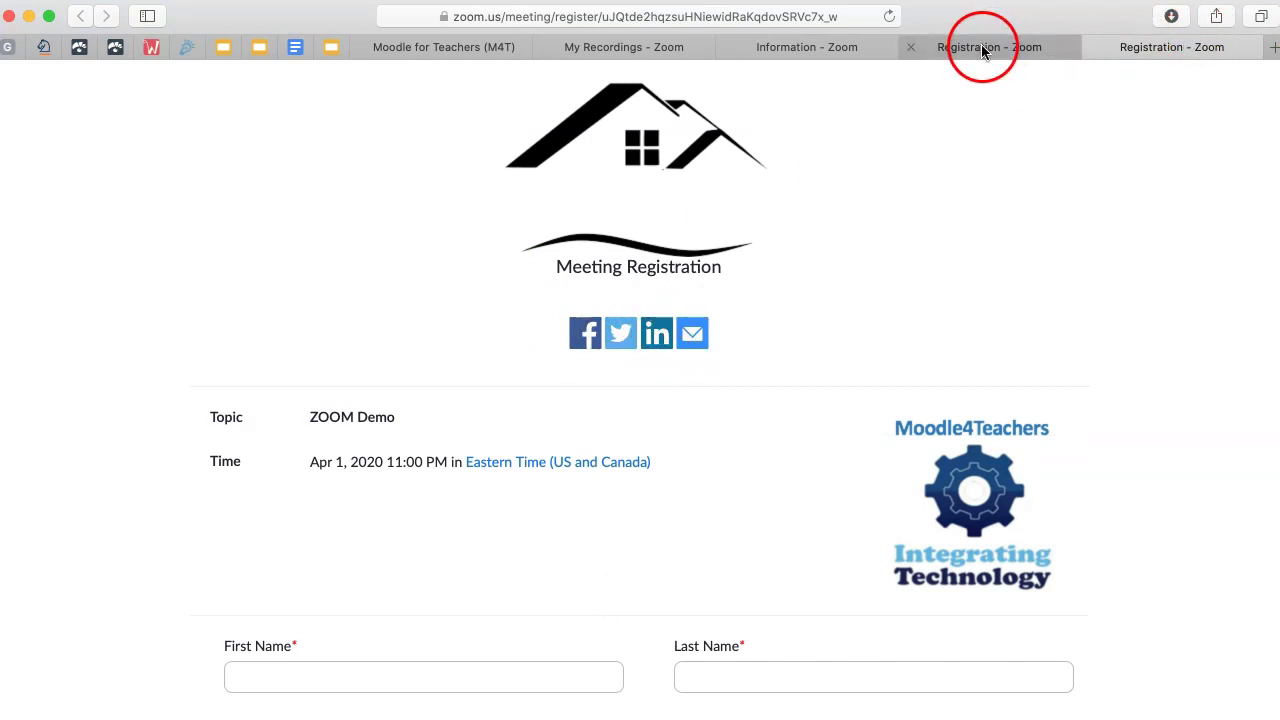
{"action": "left_click", "coordinate": [849, 46]}
Edit the "ZOOM Demo" meeting so that it does not require a meeting password, and save the change
{"action": "scroll", "coordinate": [1003, 240], "scroll_direction": "up", "scroll_amount": 5}
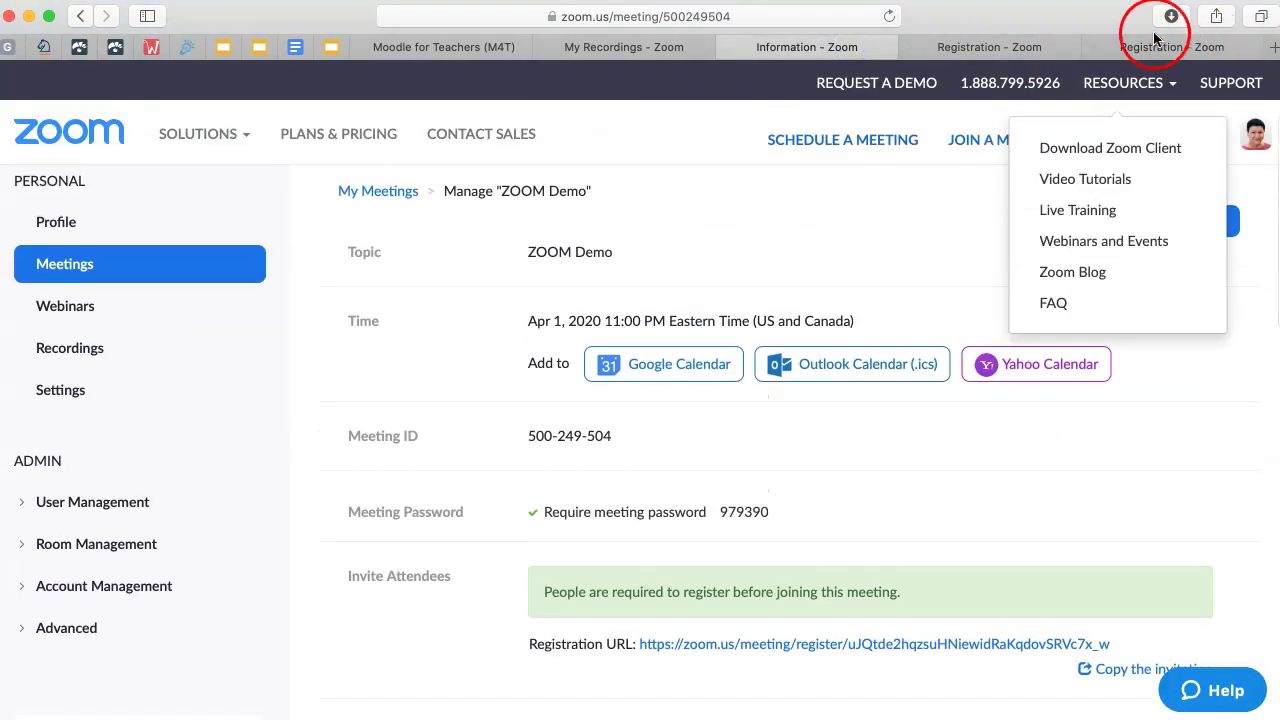
{"action": "scroll", "coordinate": [1100, 100], "scroll_direction": "up", "scroll_amount": 3}
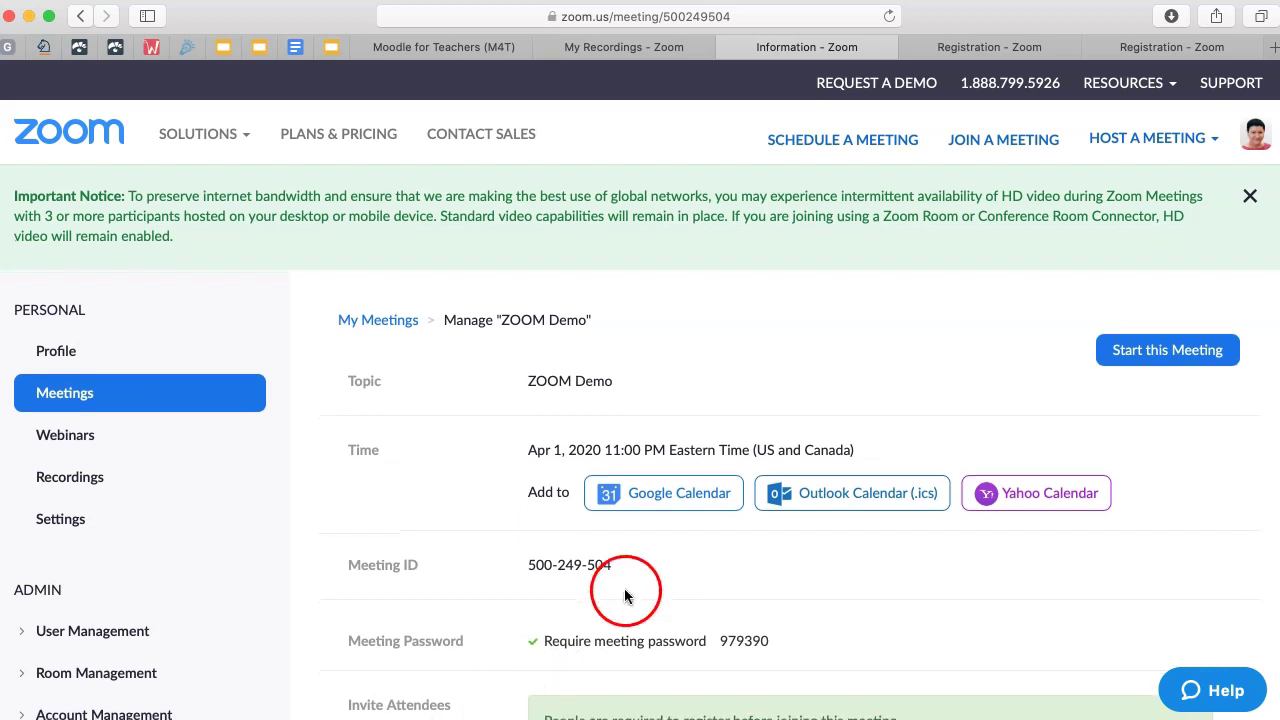
{"action": "scroll", "coordinate": [600, 592], "scroll_direction": "down", "scroll_amount": 2}
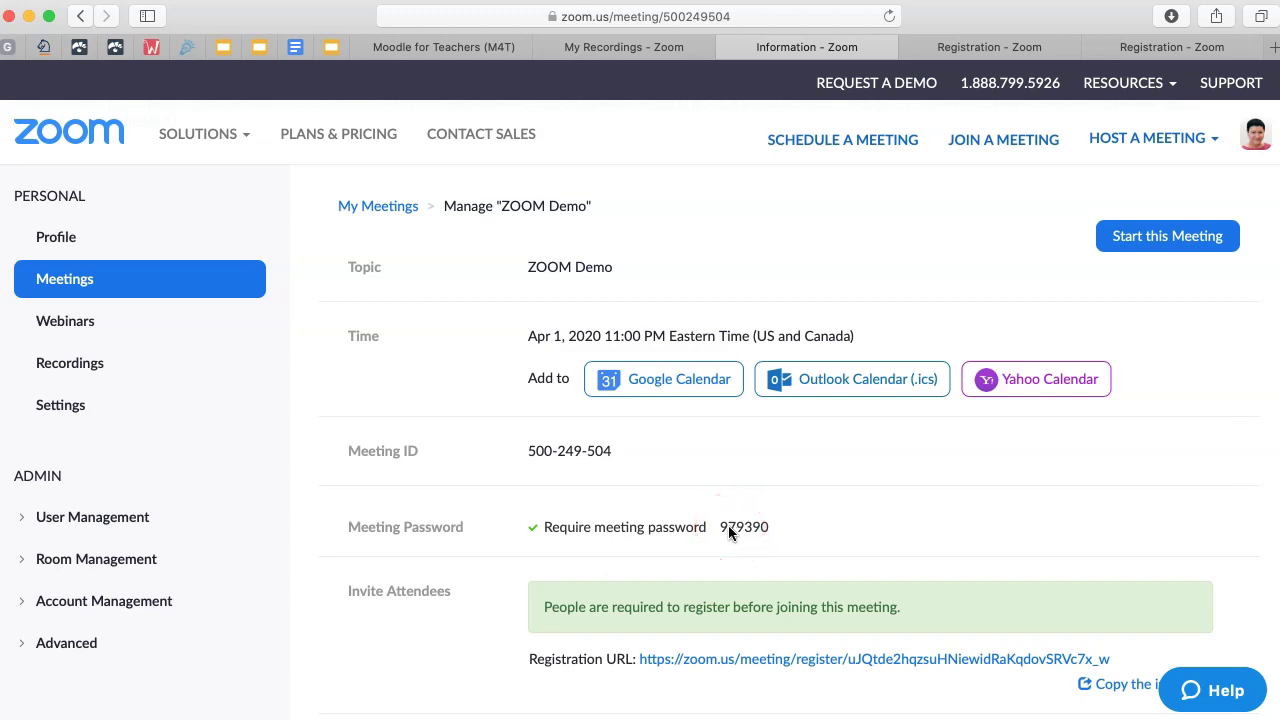
{"action": "scroll", "coordinate": [533, 532], "scroll_direction": "down", "scroll_amount": 8}
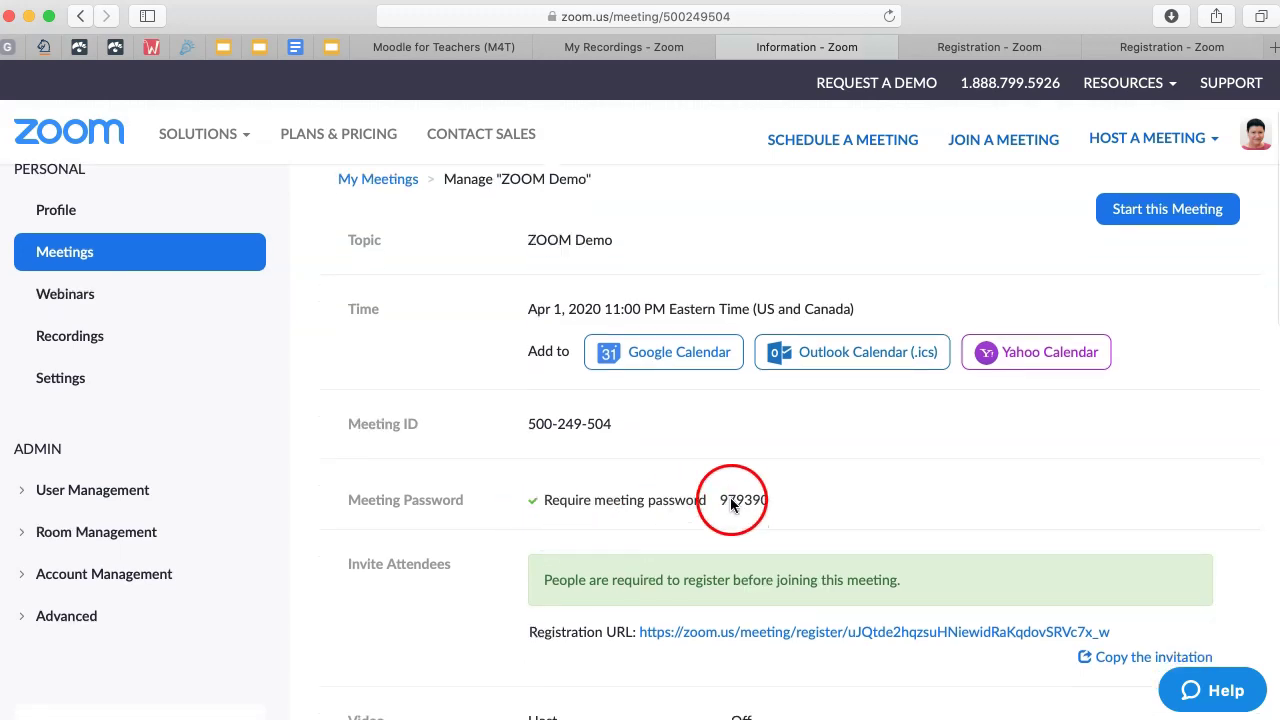
{"action": "scroll", "coordinate": [808, 495], "scroll_direction": "down", "scroll_amount": 4}
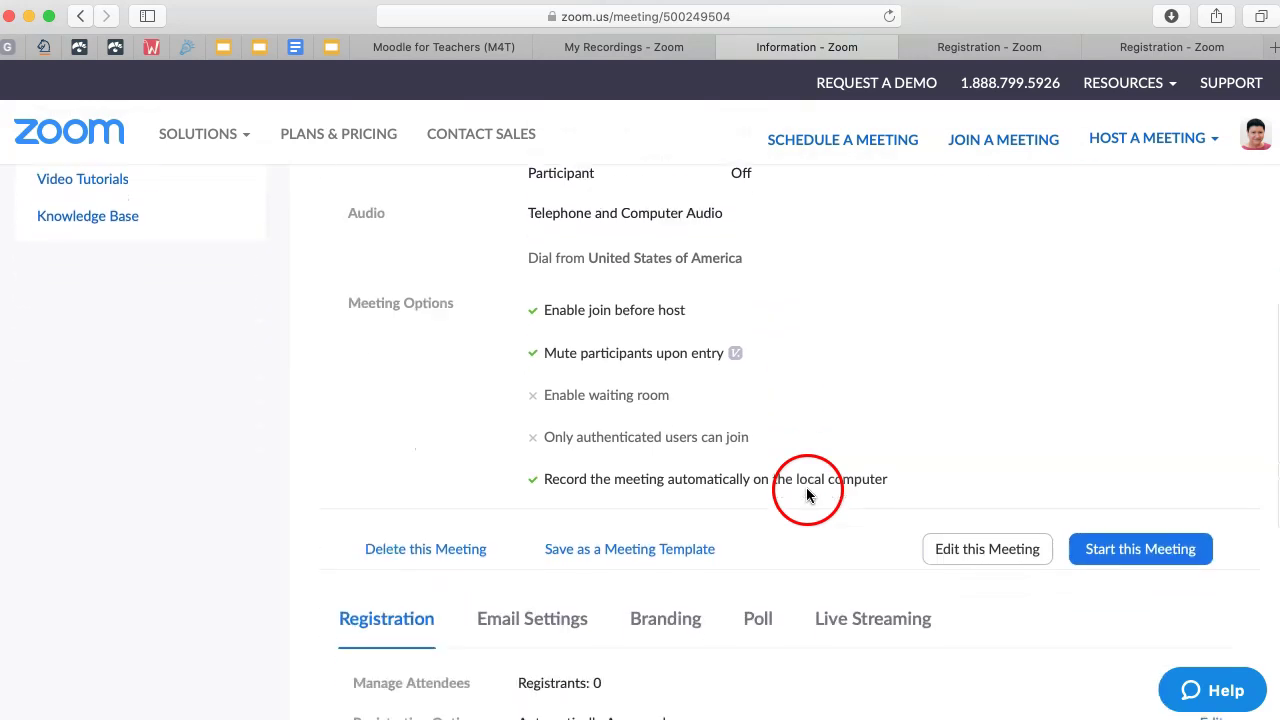
{"action": "left_click", "coordinate": [977, 502]}
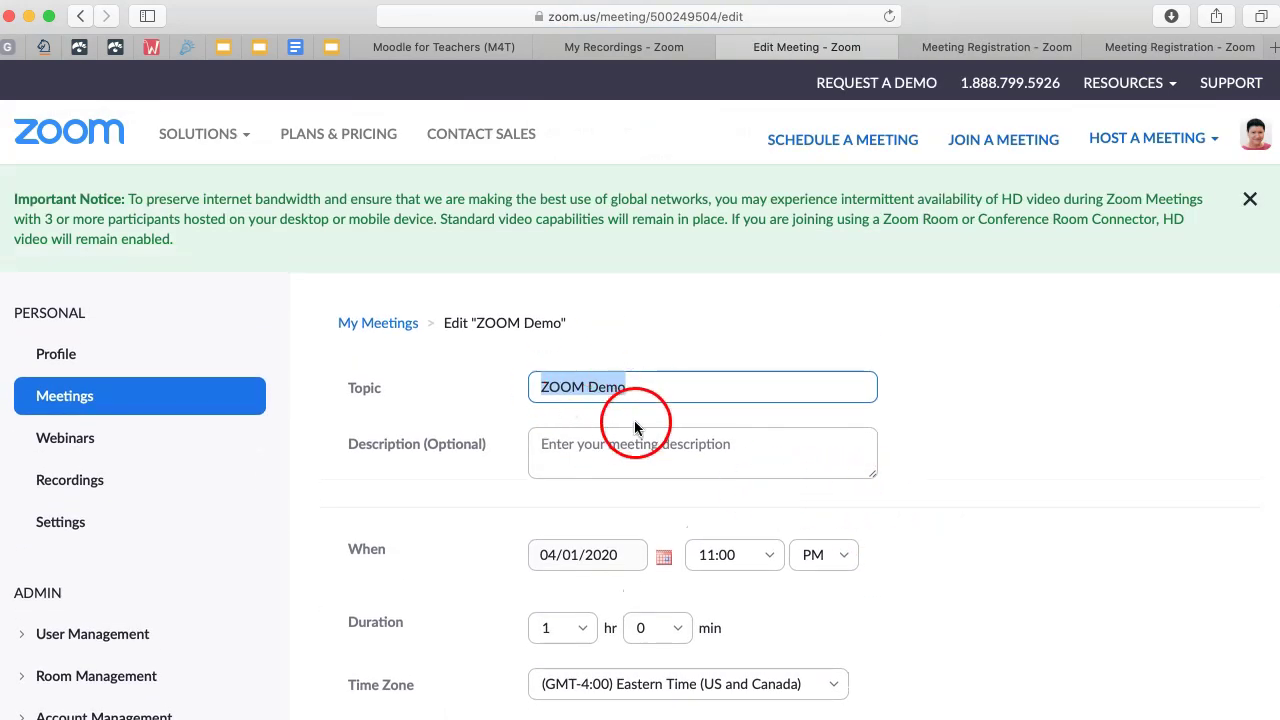
{"action": "scroll", "coordinate": [625, 468], "scroll_direction": "down", "scroll_amount": 3}
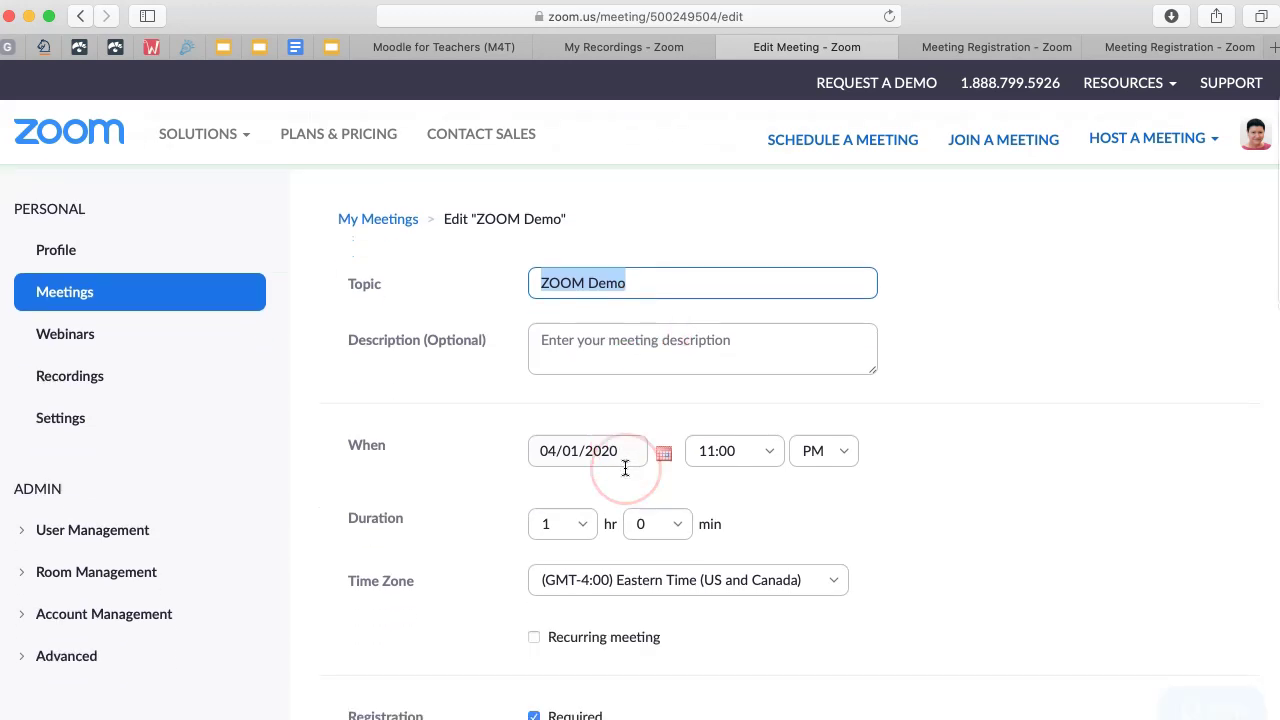
{"action": "scroll", "coordinate": [612, 508], "scroll_direction": "down", "scroll_amount": 1}
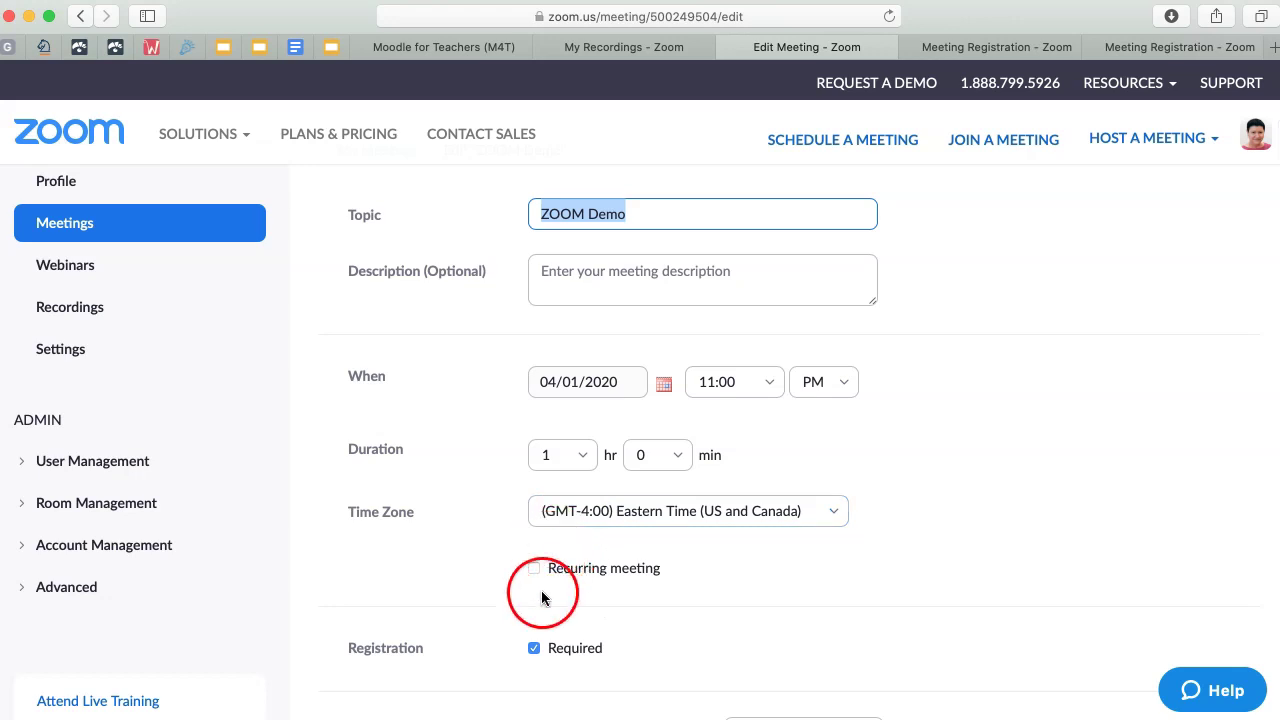
{"action": "scroll", "coordinate": [536, 568], "scroll_direction": "down", "scroll_amount": 3}
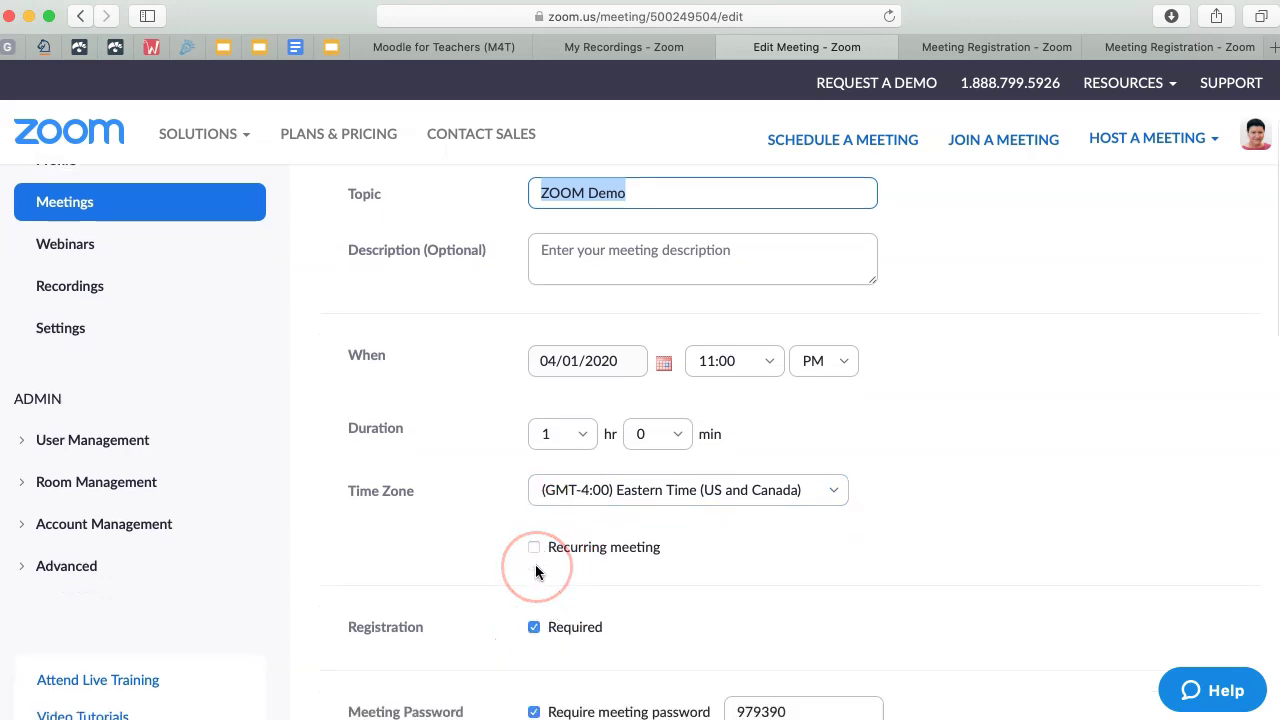
{"action": "scroll", "coordinate": [536, 568], "scroll_direction": "down", "scroll_amount": 2}
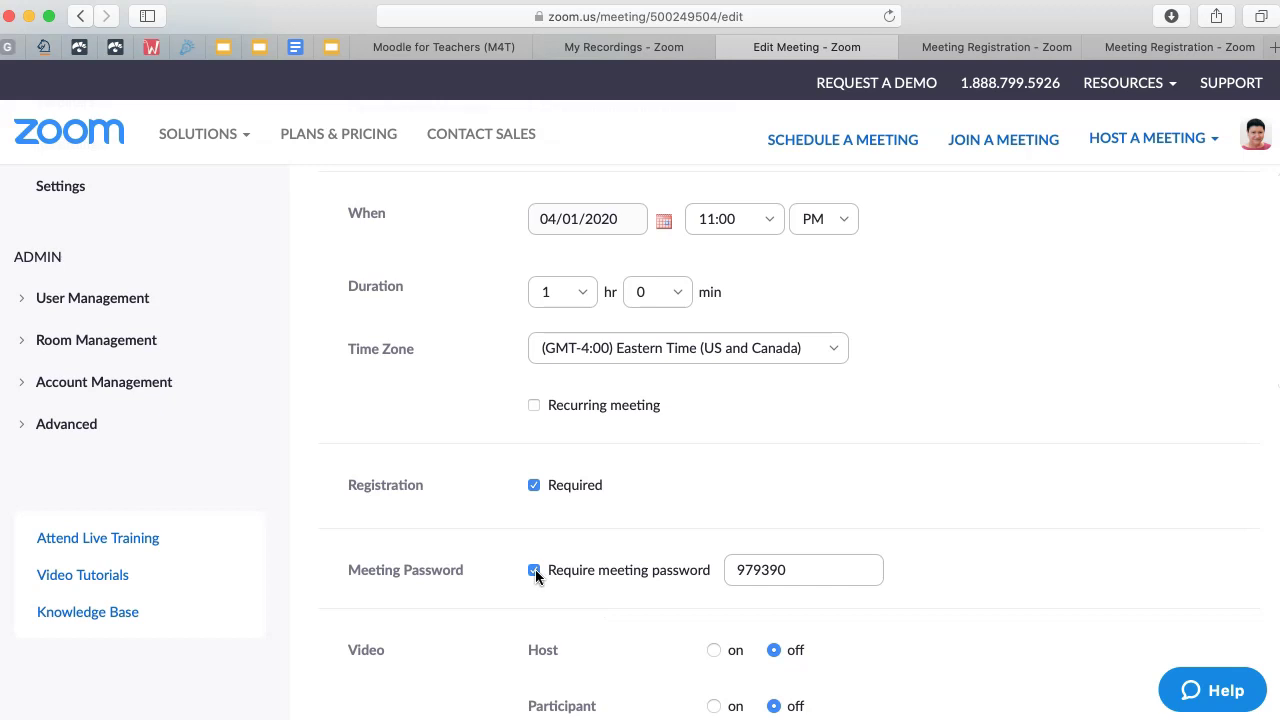
{"action": "left_click", "coordinate": [535, 569]}
{"action": "scroll", "coordinate": [700, 566], "scroll_direction": "down", "scroll_amount": 6}
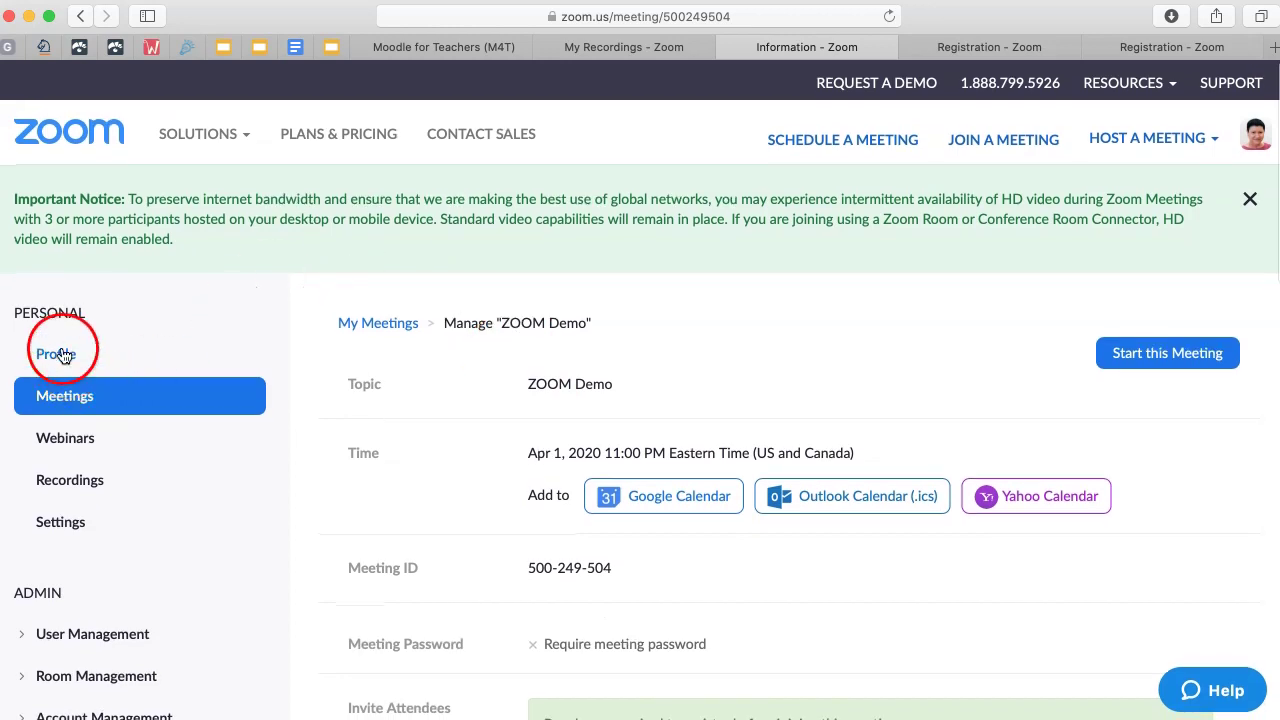
Delete "ZOOM: Learn about ZOOM" from the list of previous meetings
{"action": "left_click", "coordinate": [62, 350]}
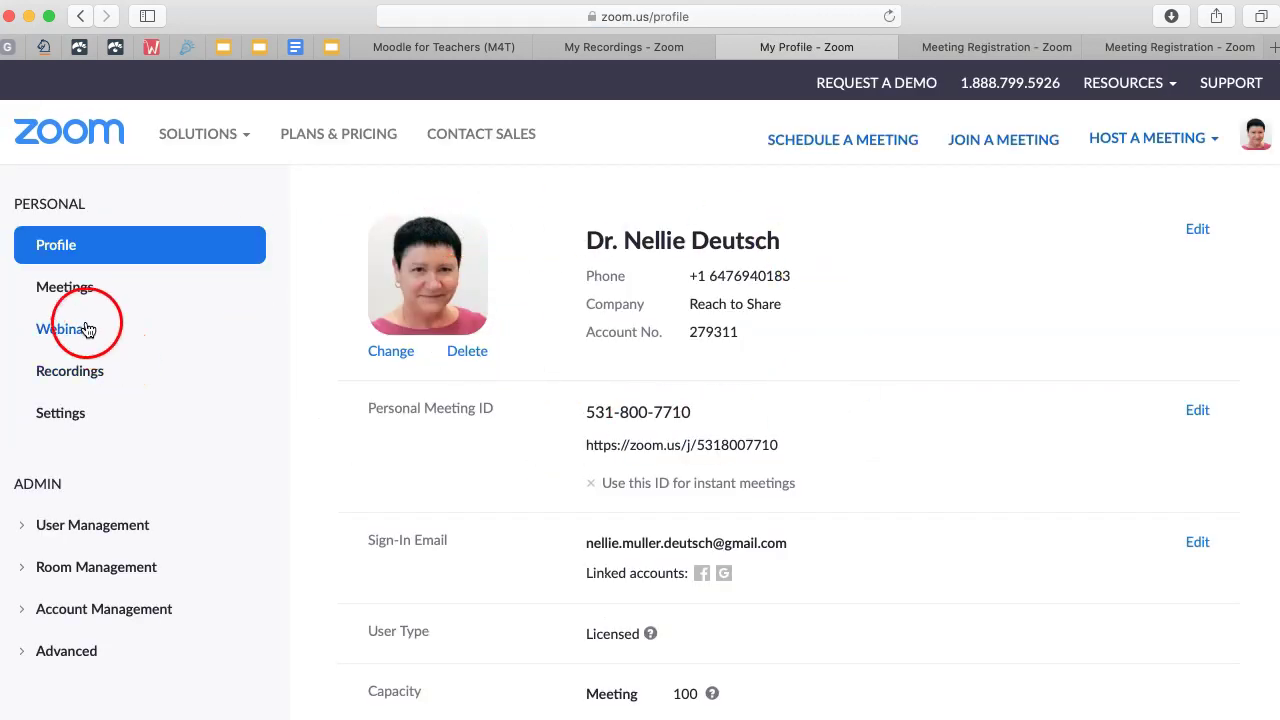
{"action": "left_click", "coordinate": [65, 290]}
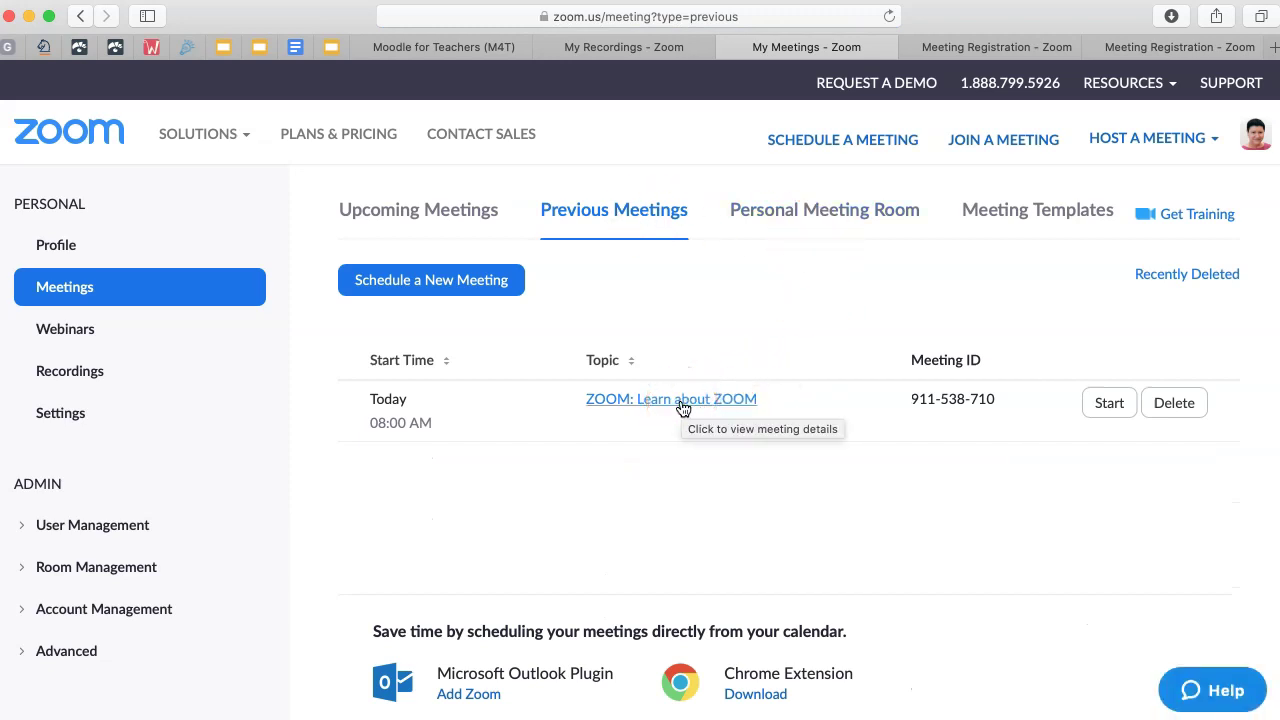
{"action": "left_click", "coordinate": [1174, 403]}
{"action": "left_click", "coordinate": [825, 484]}
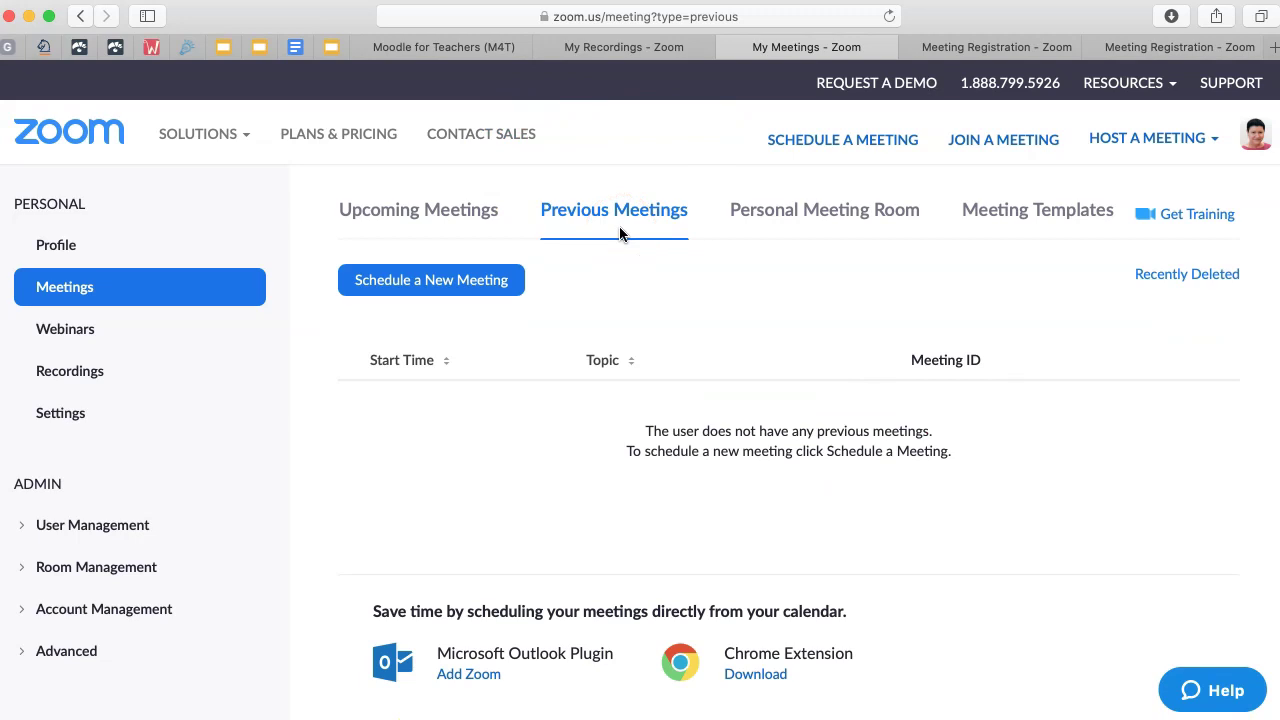
{"action": "left_click", "coordinate": [905, 164]}
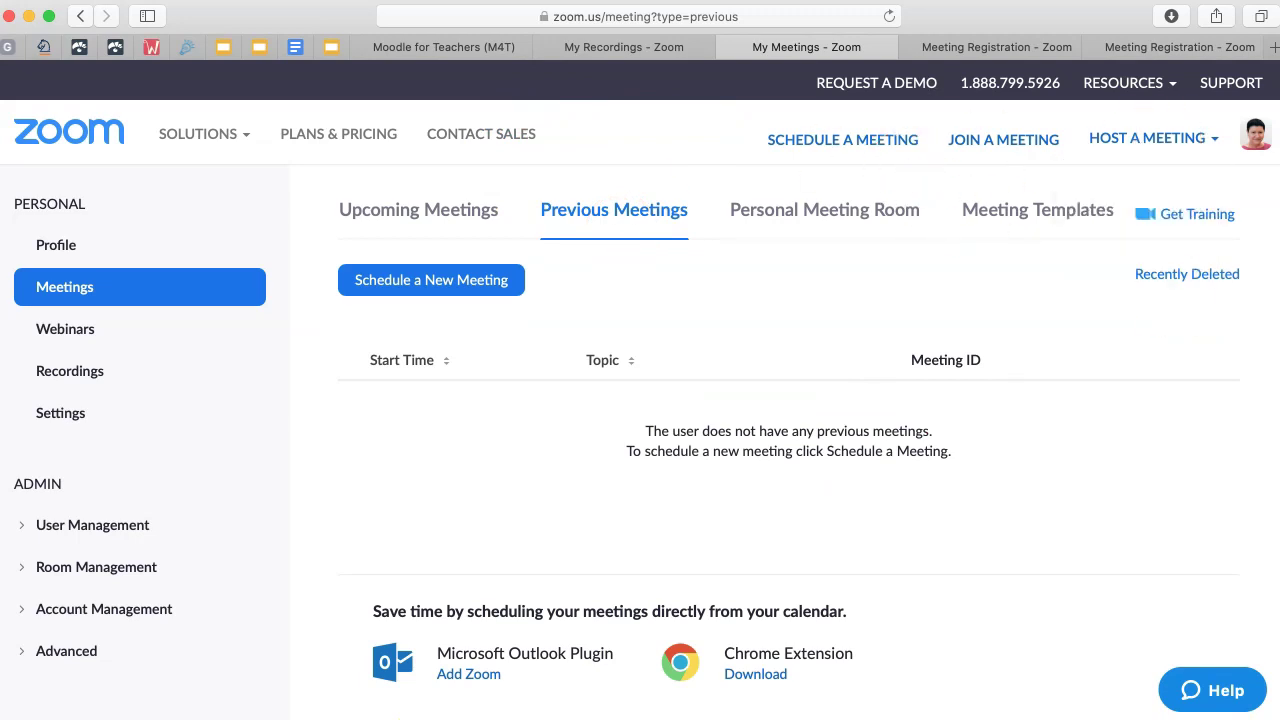